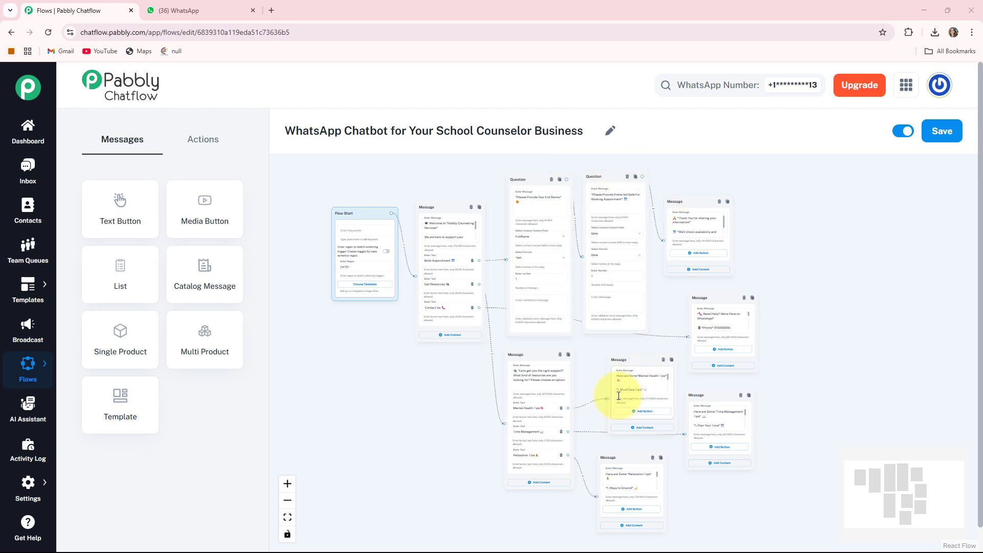
Step: Switch to WhatsApp and send "Hi" in the School Counselor chat to start the chatbot
{"action": "left_click", "coordinate": [431, 271]}
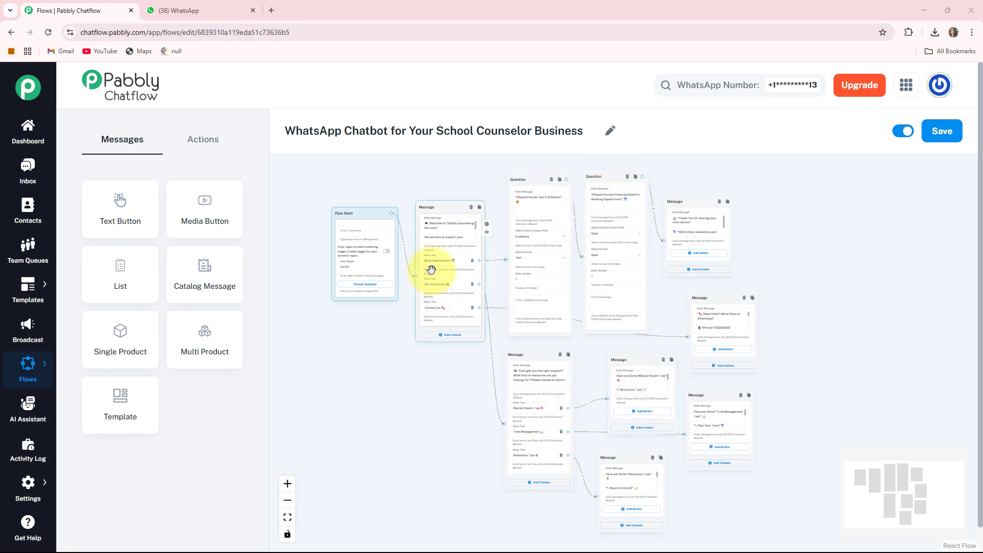
{"action": "left_click", "coordinate": [198, 13]}
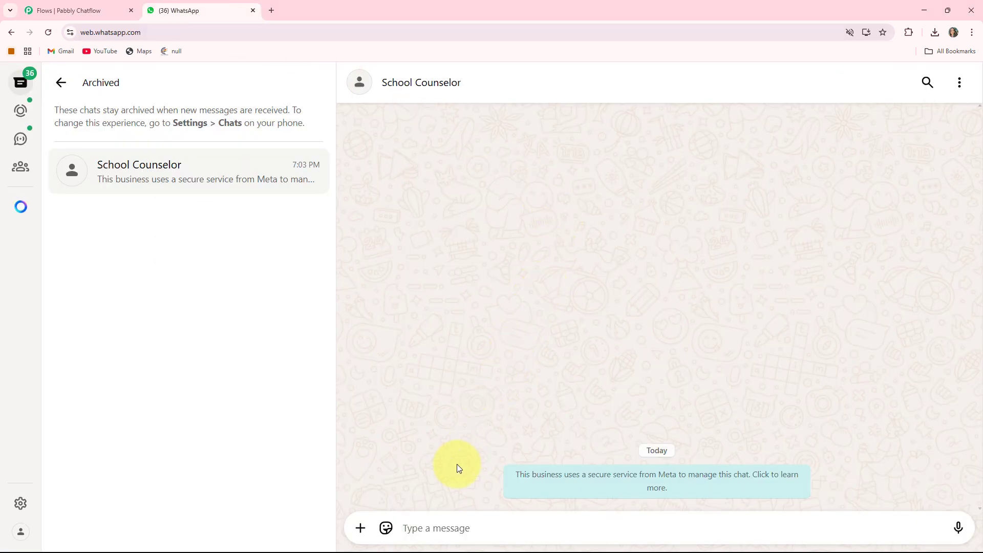
{"action": "type", "text": "H"}
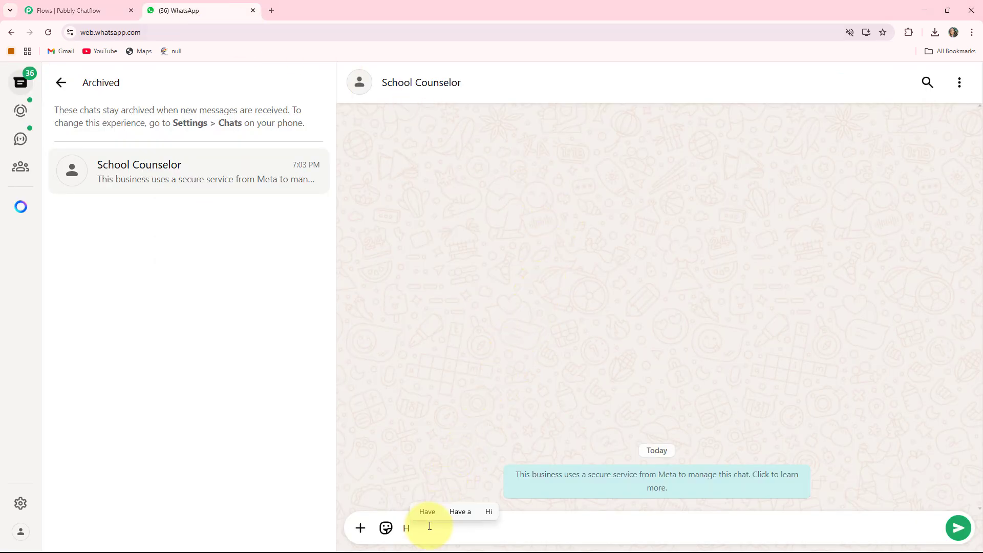
{"action": "type", "text": "i"}
{"action": "key", "text": "Return"}
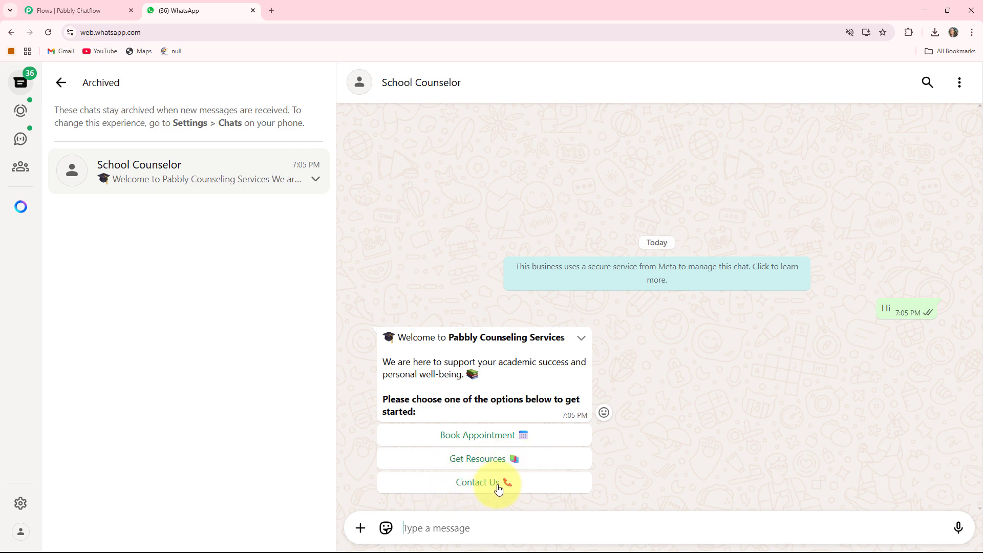
Step: Book an appointment through the chatbot, supplying the customer's full name and the preferred date 13/06/2025
{"action": "left_click", "coordinate": [478, 440]}
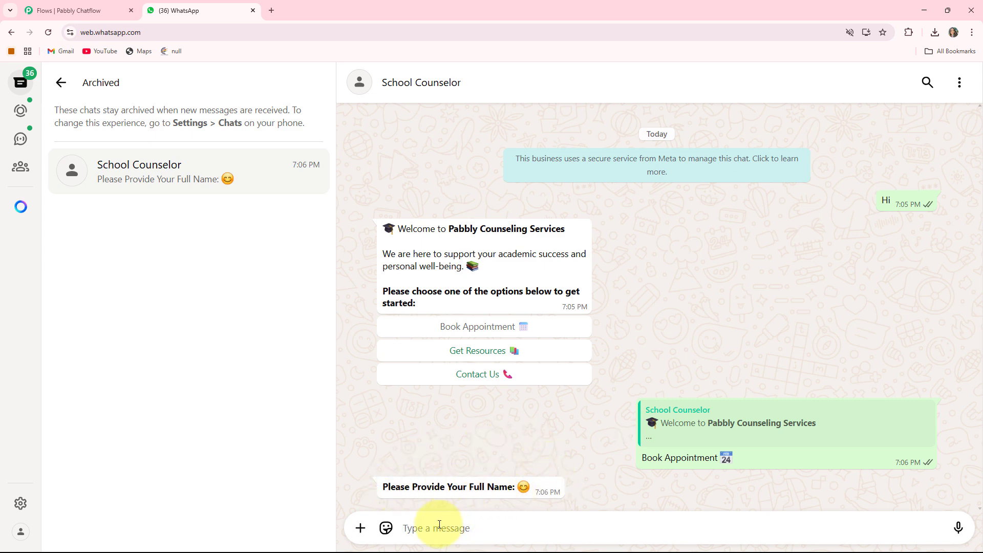
{"action": "key", "text": "Return"}
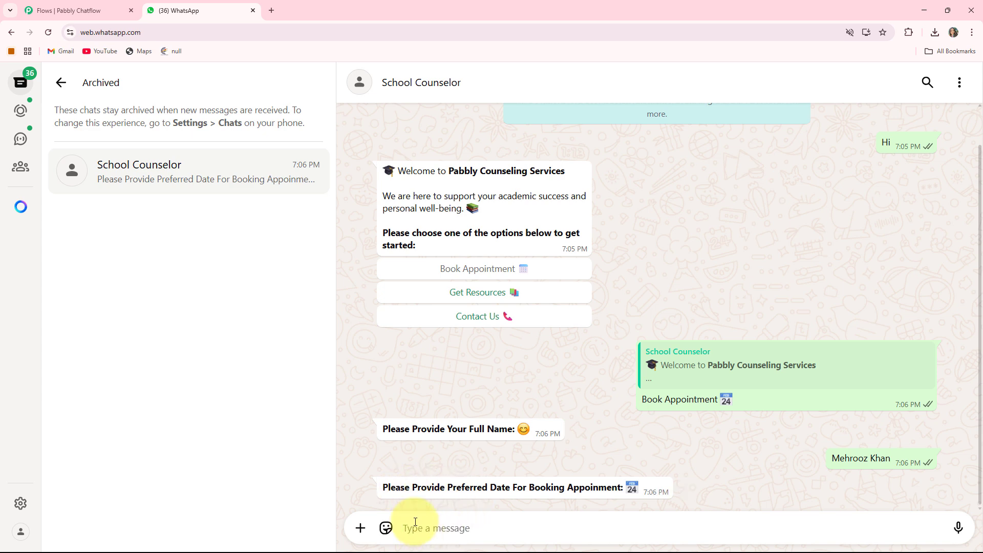
{"action": "type", "text": "13/06/2025"}
{"action": "key", "text": "Return"}
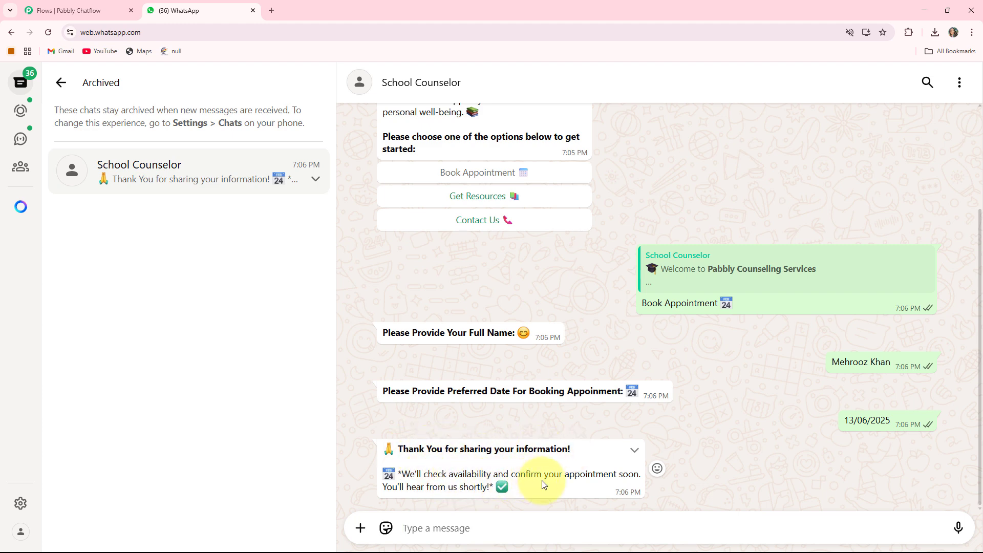
Step: Choose Get Resources from the chatbot's welcome options and request the Time Management tips
{"action": "scroll", "coordinate": [642, 477], "scroll_direction": "up", "scroll_amount": 3}
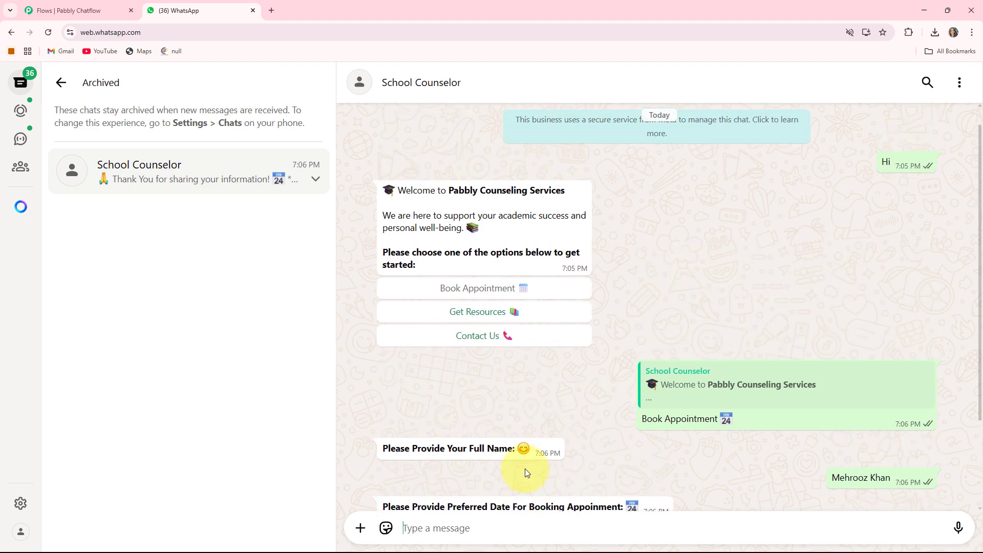
{"action": "left_click", "coordinate": [469, 335]}
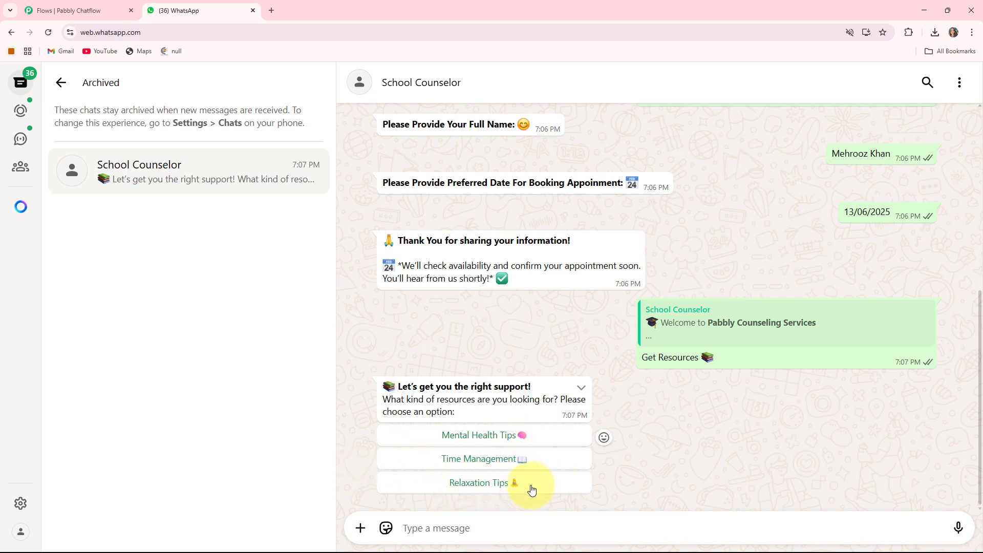
{"action": "left_click", "coordinate": [470, 461]}
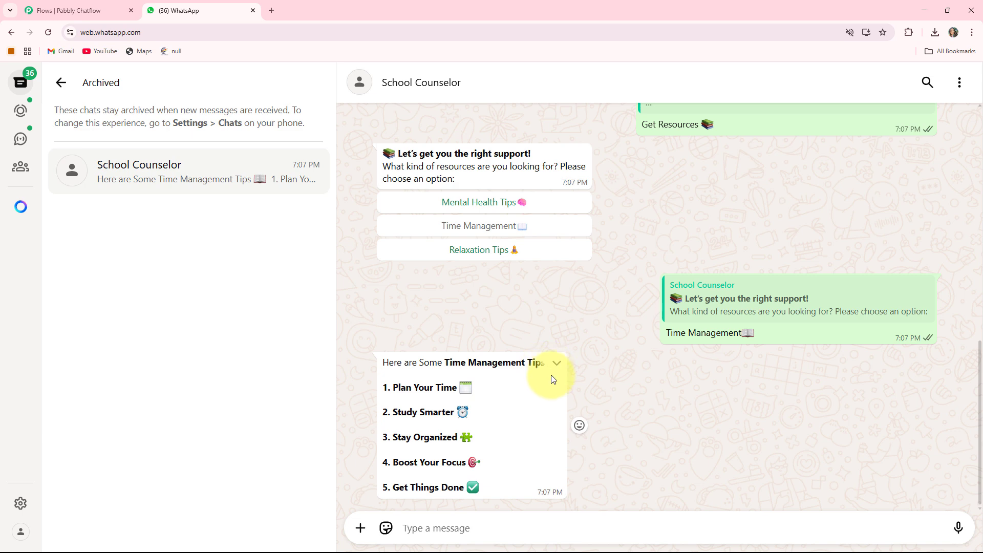
Step: Choose Contact Us from the chatbot's welcome options and review the whole conversation back to its start
{"action": "scroll", "coordinate": [506, 412], "scroll_direction": "up", "scroll_amount": 15}
{"action": "left_click", "coordinate": [485, 345]}
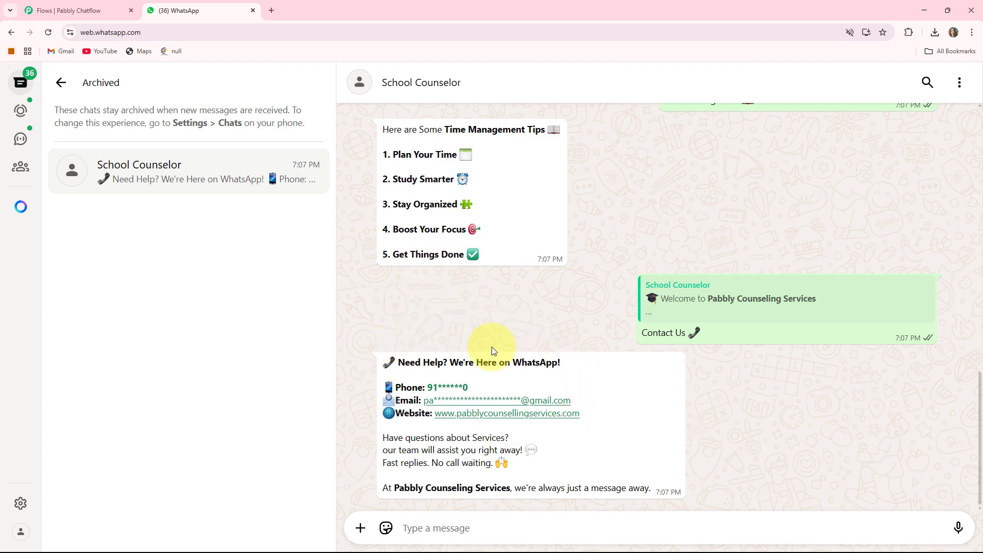
{"action": "scroll", "coordinate": [496, 288], "scroll_direction": "up", "scroll_amount": 3}
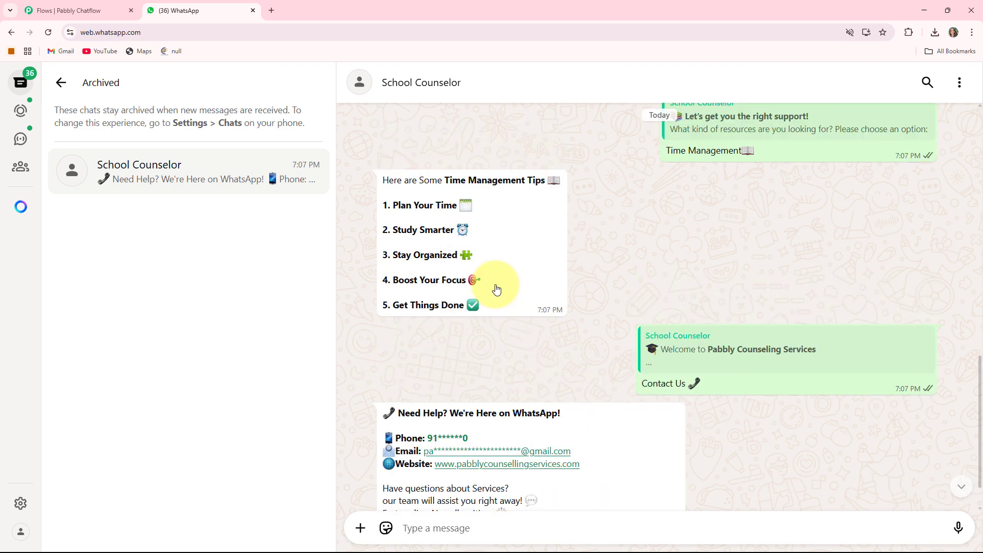
{"action": "scroll", "coordinate": [496, 287], "scroll_direction": "up", "scroll_amount": 1}
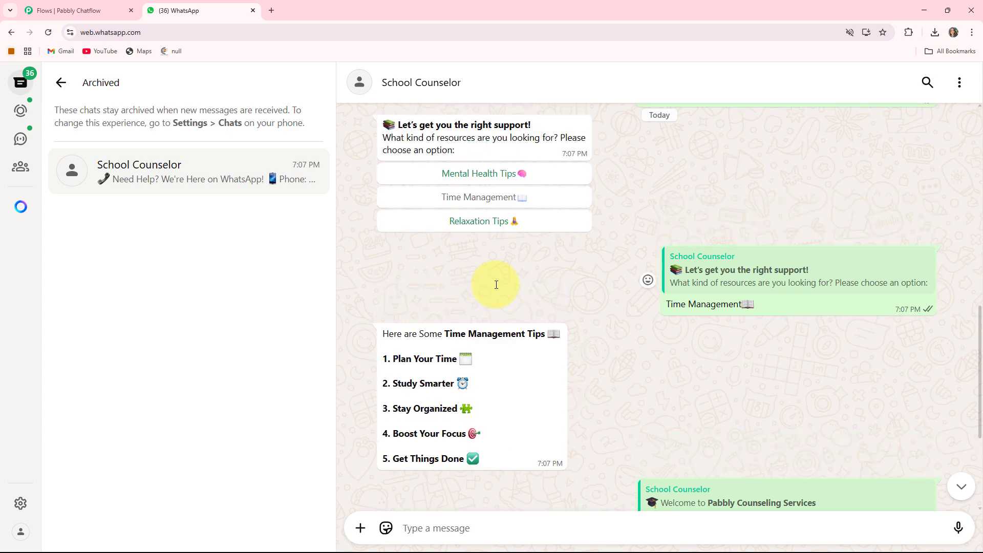
{"action": "scroll", "coordinate": [496, 285], "scroll_direction": "up", "scroll_amount": 2}
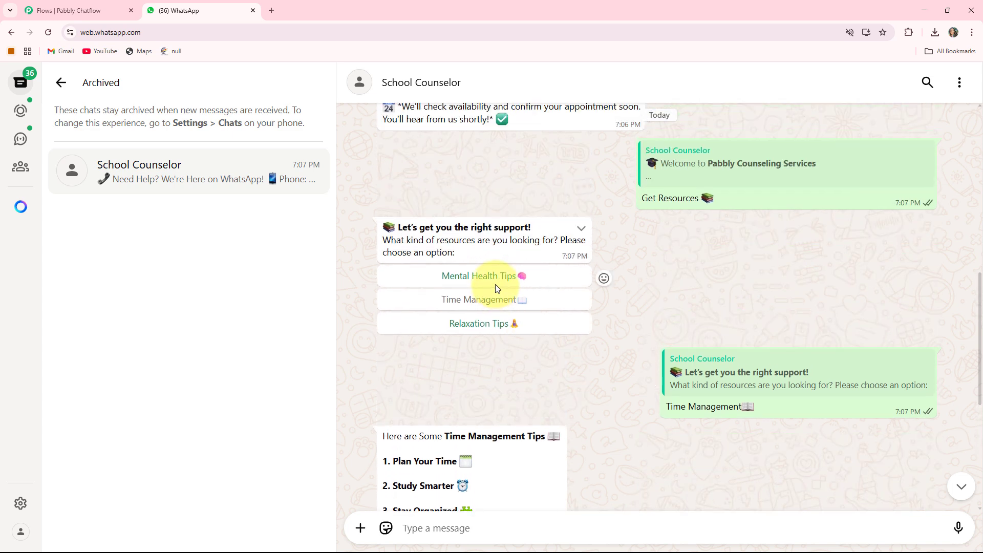
{"action": "scroll", "coordinate": [496, 288], "scroll_direction": "up", "scroll_amount": 8}
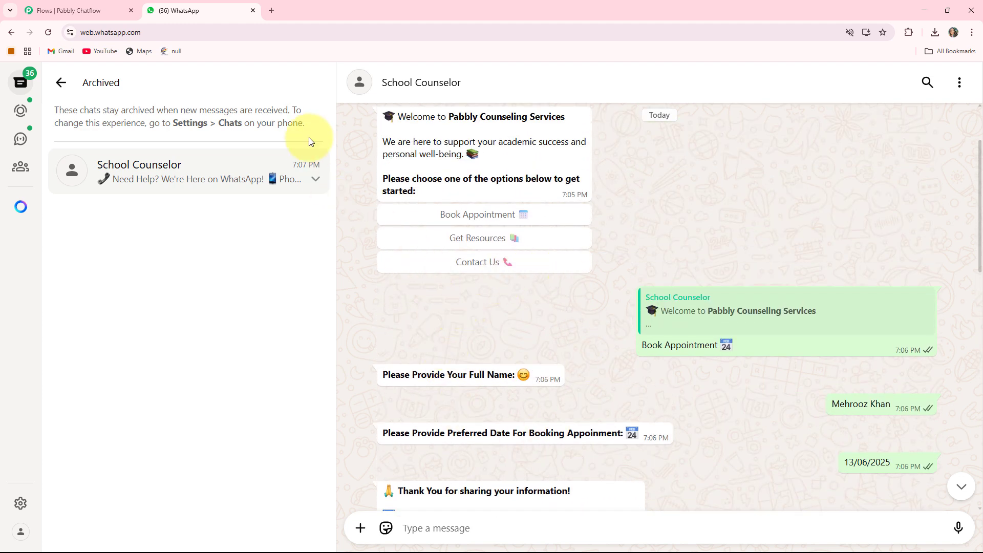
Step: Open pabbly.com/chatflow in a new browser tab
{"action": "left_click", "coordinate": [271, 10]}
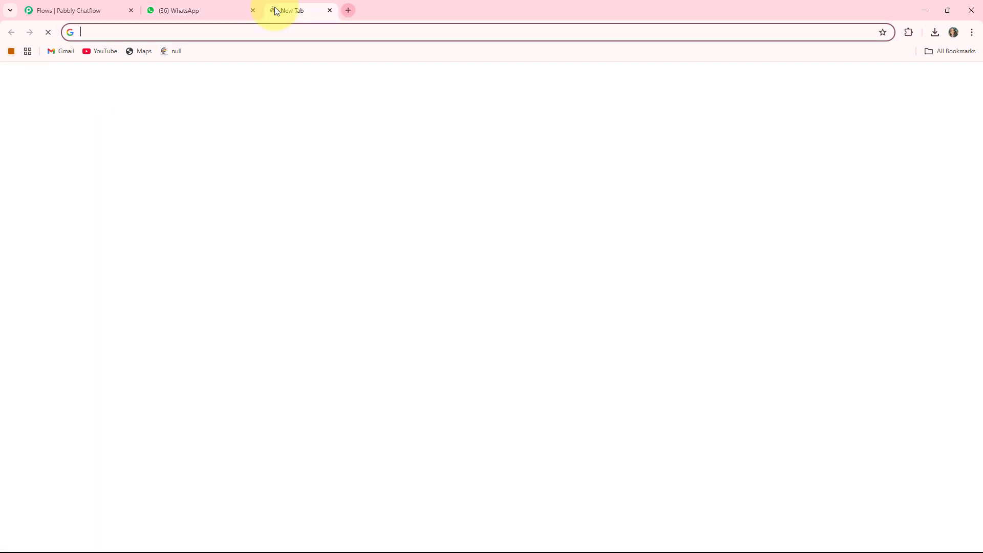
{"action": "type", "text": "pabbly.com/chatflow"}
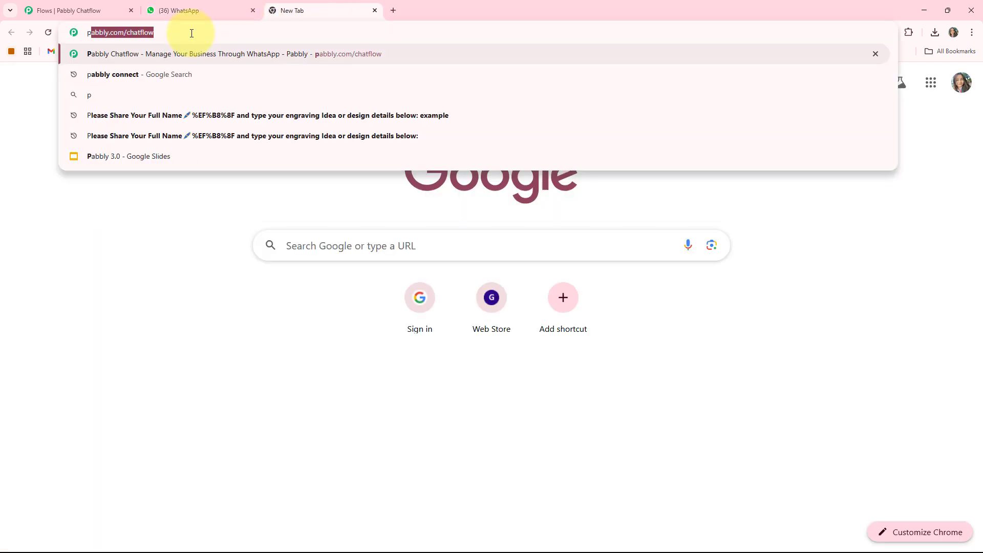
{"action": "key", "text": "Right"}
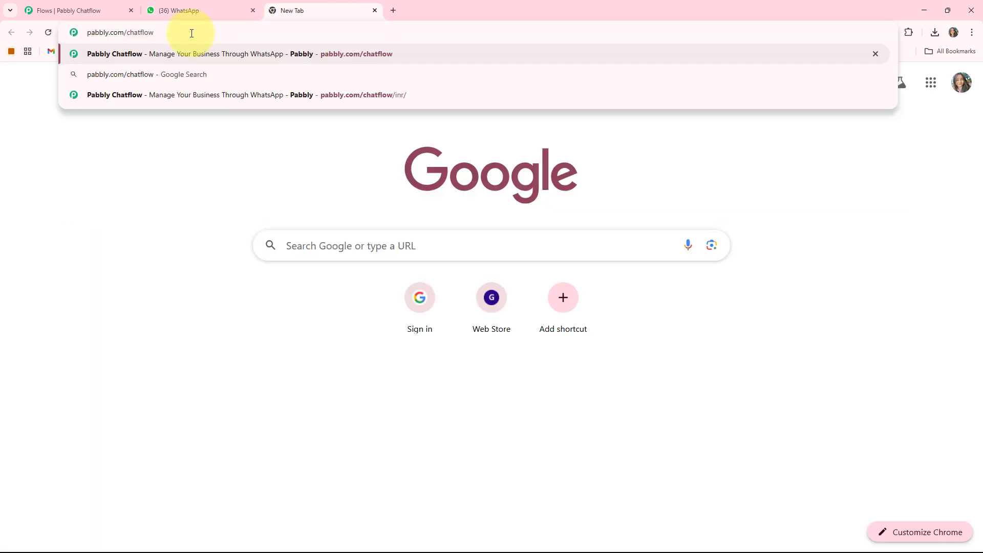
{"action": "key", "text": "Return"}
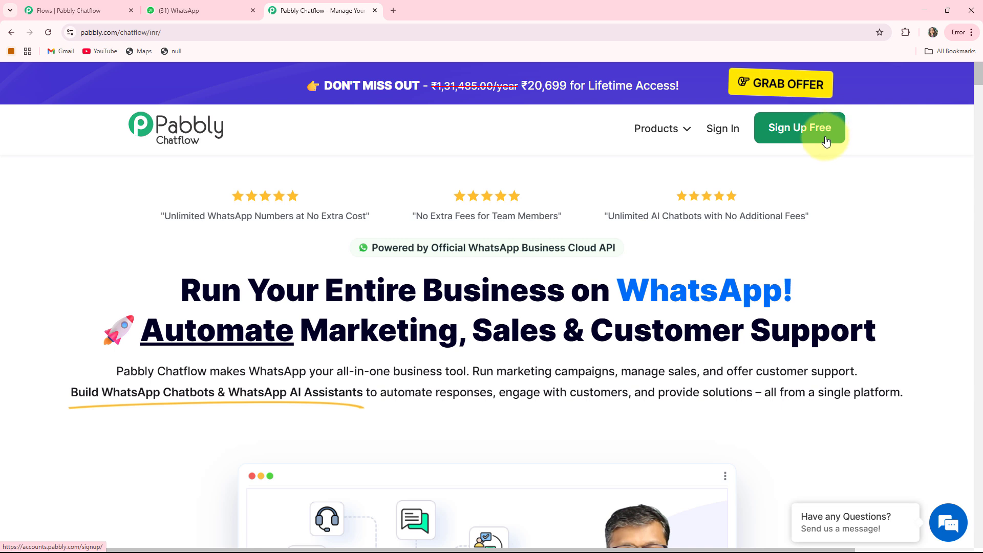
Step: Sign in to Pabbly and access Pabbly Chatflow from the list of all apps
{"action": "left_click", "coordinate": [724, 130]}
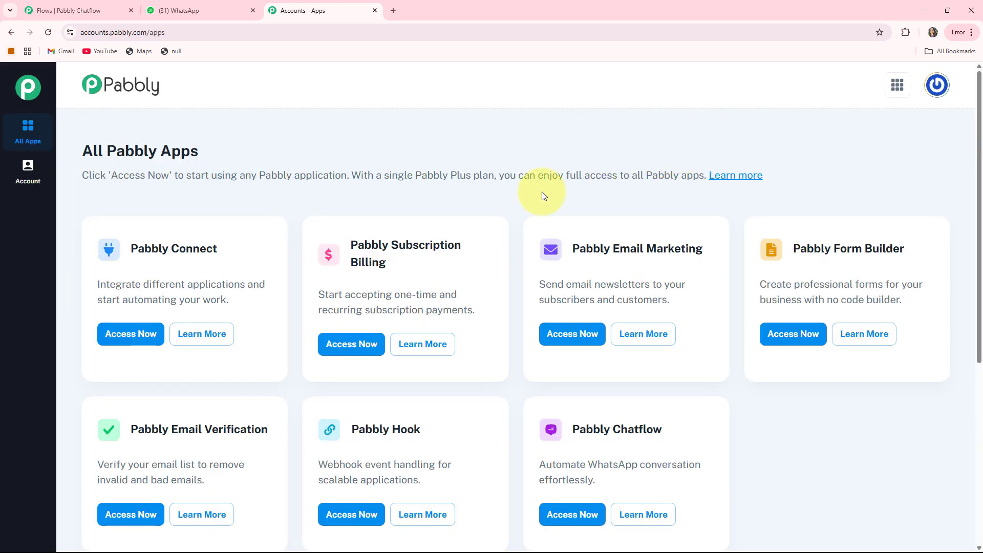
{"action": "scroll", "coordinate": [612, 369], "scroll_direction": "down", "scroll_amount": 1}
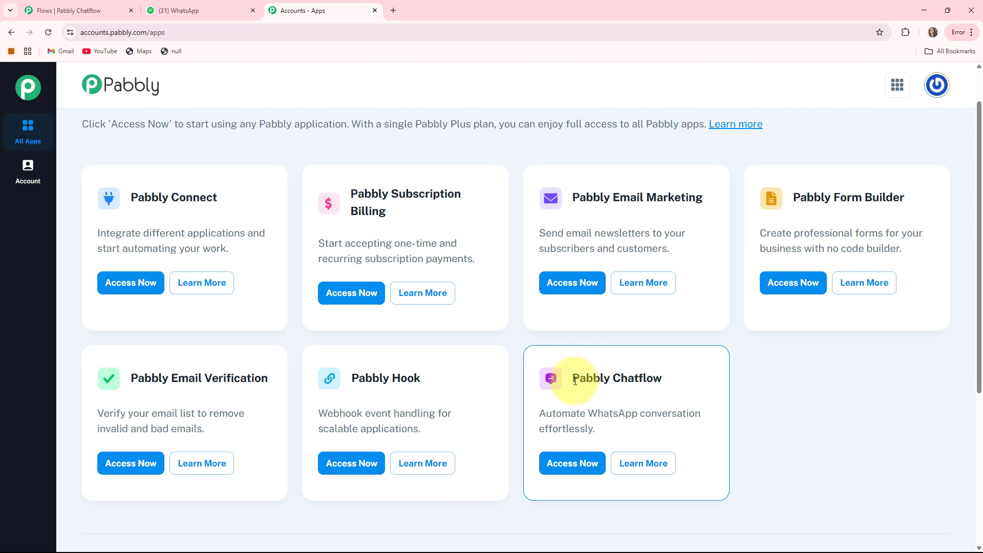
{"action": "left_click_drag", "start_coordinate": [575, 381], "coordinate": [696, 377]}
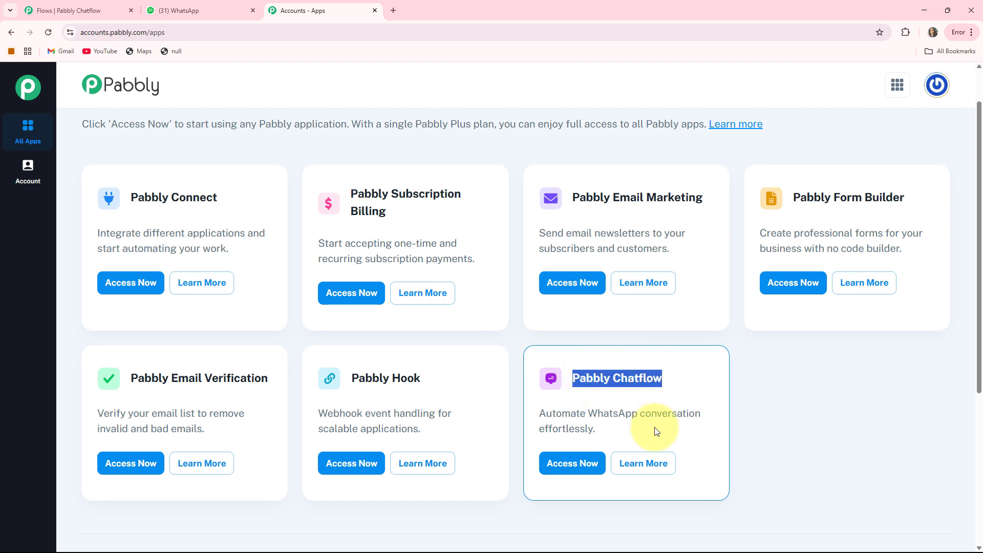
{"action": "left_click", "coordinate": [566, 463]}
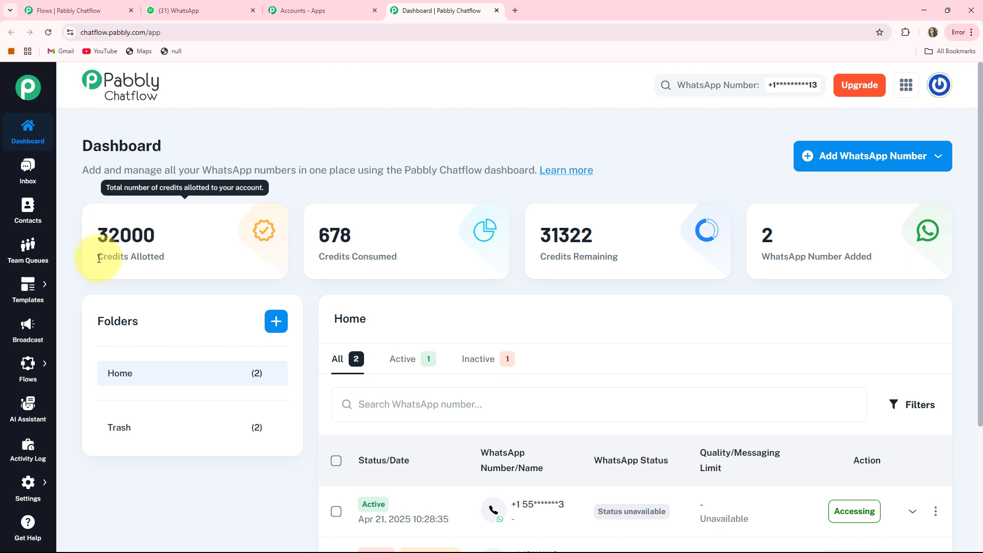
Step: Review the allotted, consumed and remaining credits on the dashboard
{"action": "left_click_drag", "start_coordinate": [97, 256], "coordinate": [189, 261]}
{"action": "left_click_drag", "start_coordinate": [316, 256], "coordinate": [443, 254]}
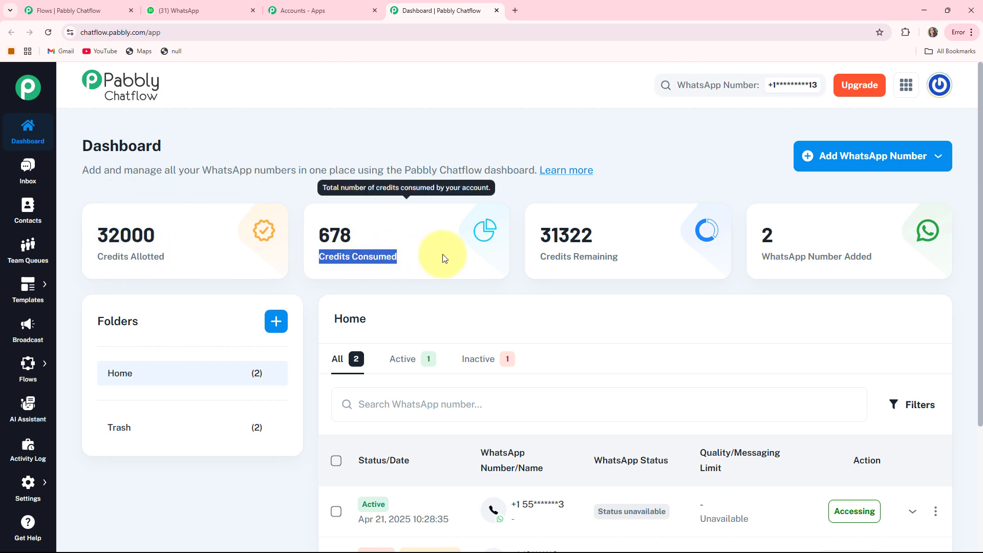
{"action": "left_click_drag", "start_coordinate": [540, 257], "coordinate": [840, 265]}
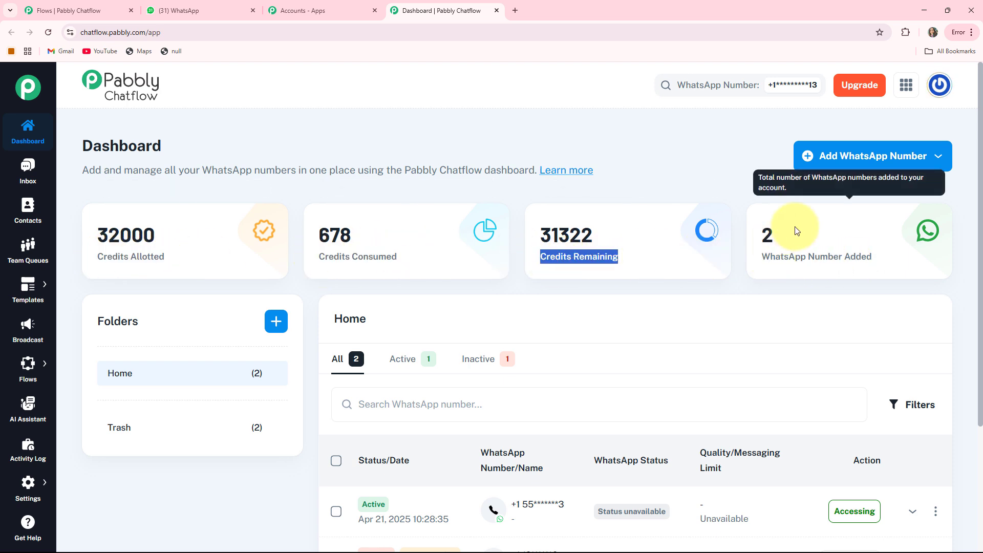
Step: Check the options for adding a WhatsApp number, including Manual Token Connect, and review the list of added numbers
{"action": "left_click", "coordinate": [862, 158]}
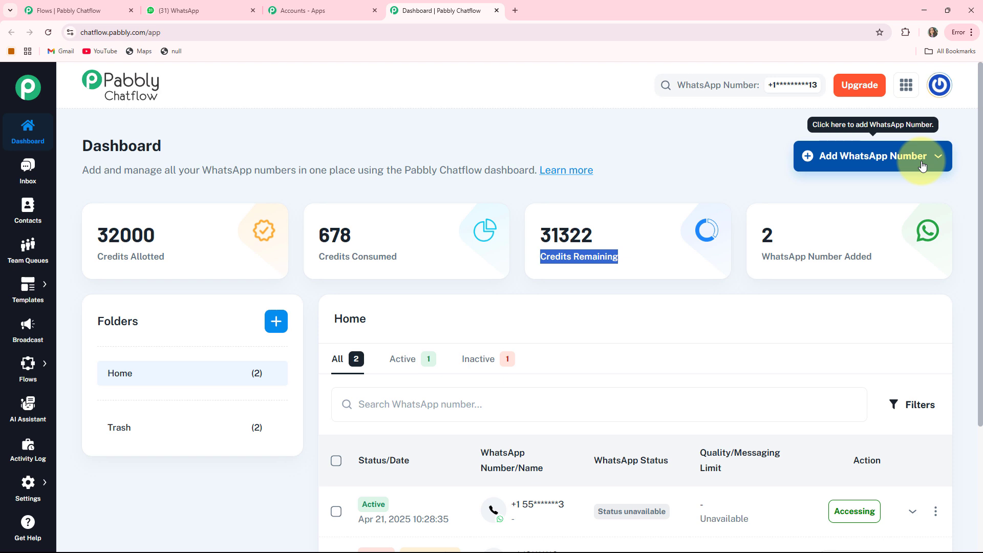
{"action": "left_click", "coordinate": [901, 159]}
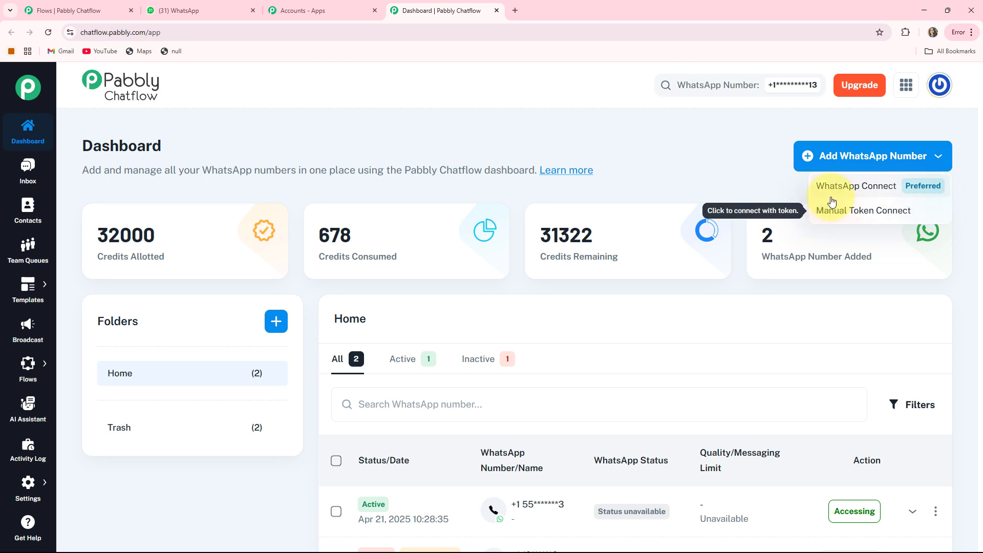
{"action": "left_click", "coordinate": [863, 215]}
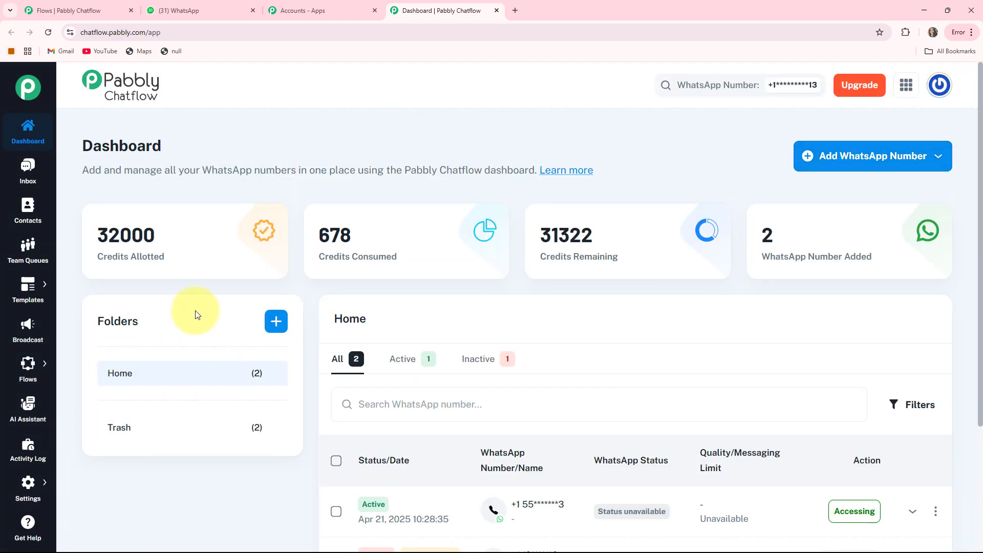
{"action": "scroll", "coordinate": [778, 259], "scroll_direction": "down", "scroll_amount": 3}
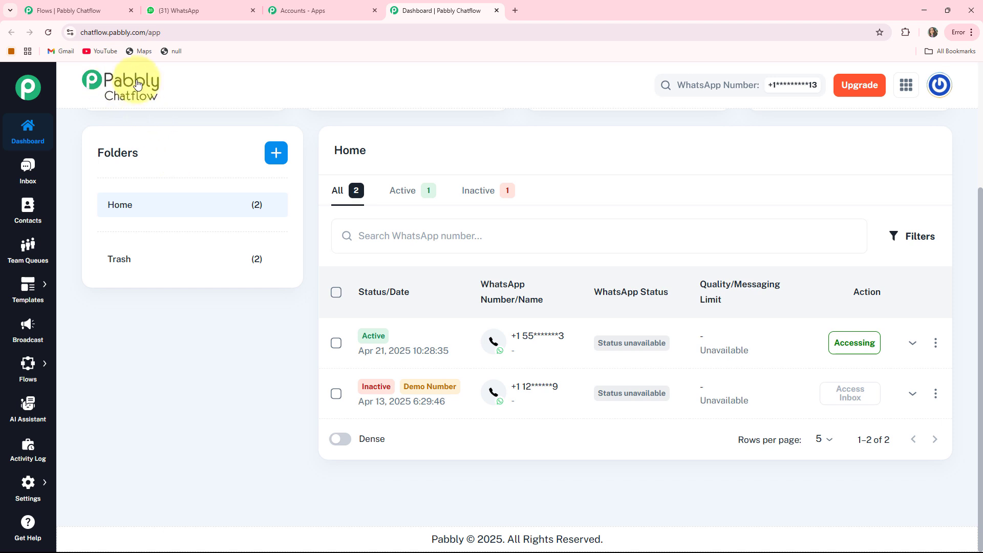
{"action": "scroll", "coordinate": [102, 128], "scroll_direction": "up", "scroll_amount": 3}
Step: View the "test" conversation in the Inbox and open the Contacts page
{"action": "left_click", "coordinate": [26, 168]}
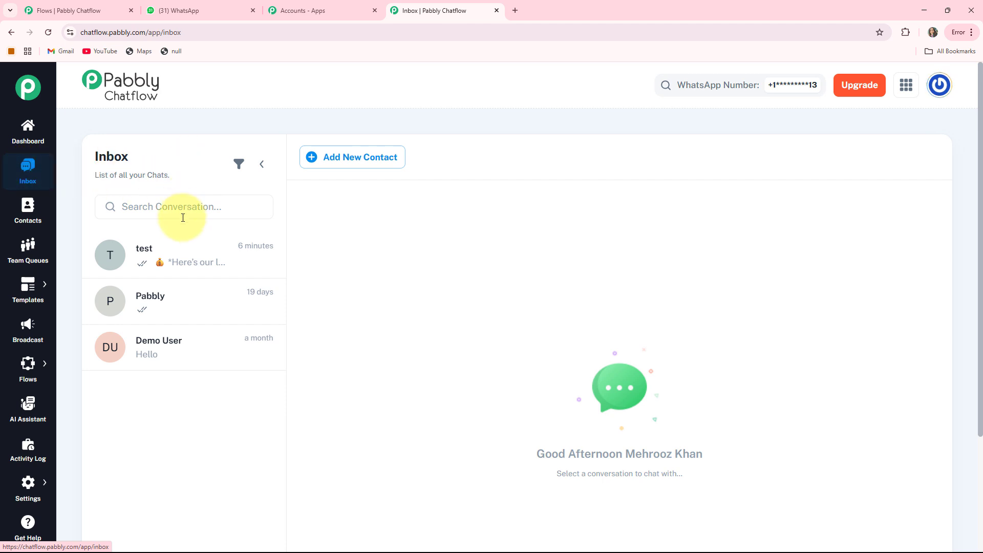
{"action": "left_click", "coordinate": [160, 264]}
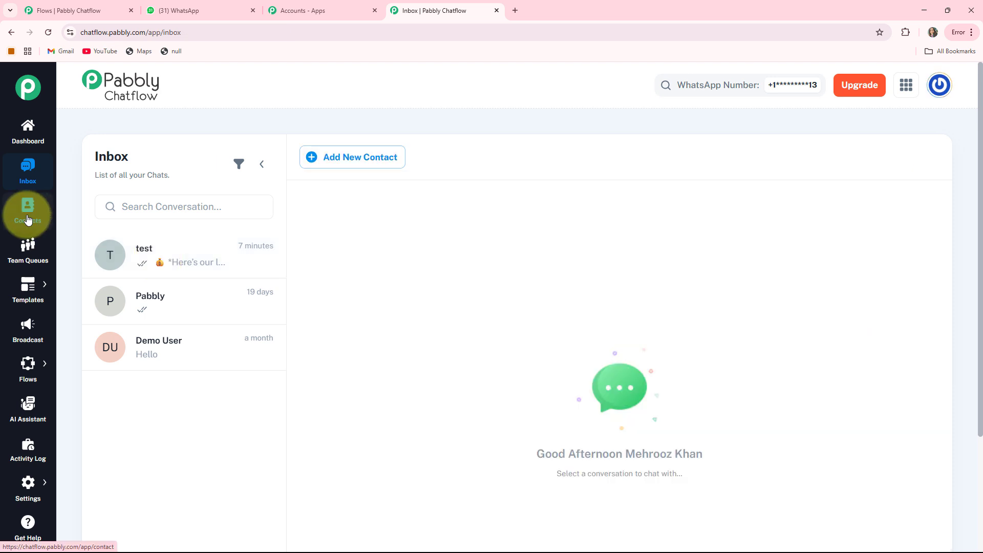
{"action": "left_click", "coordinate": [28, 219]}
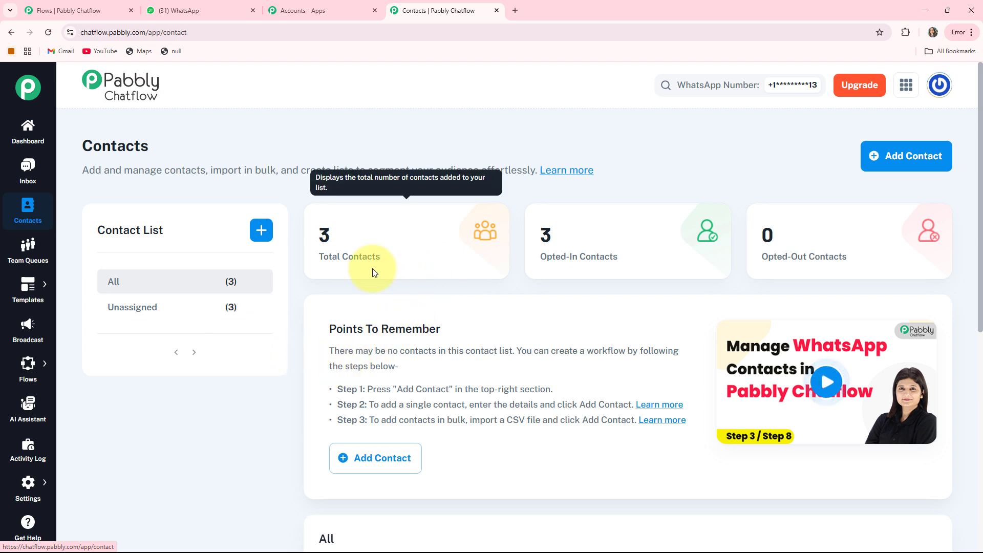
Step: View the Team Queues page and open the Templates List
{"action": "left_click", "coordinate": [28, 254]}
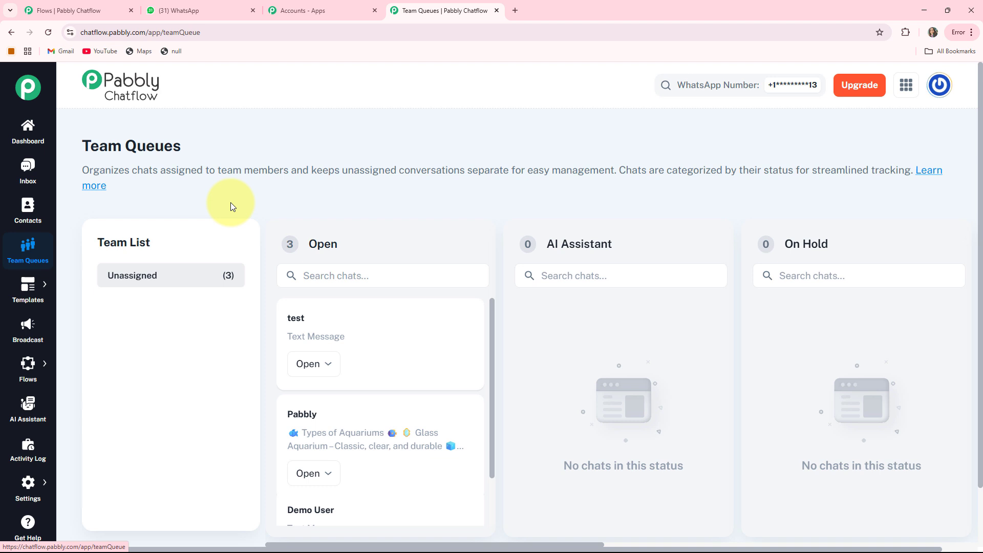
{"action": "mouse_move", "coordinate": [28, 286]}
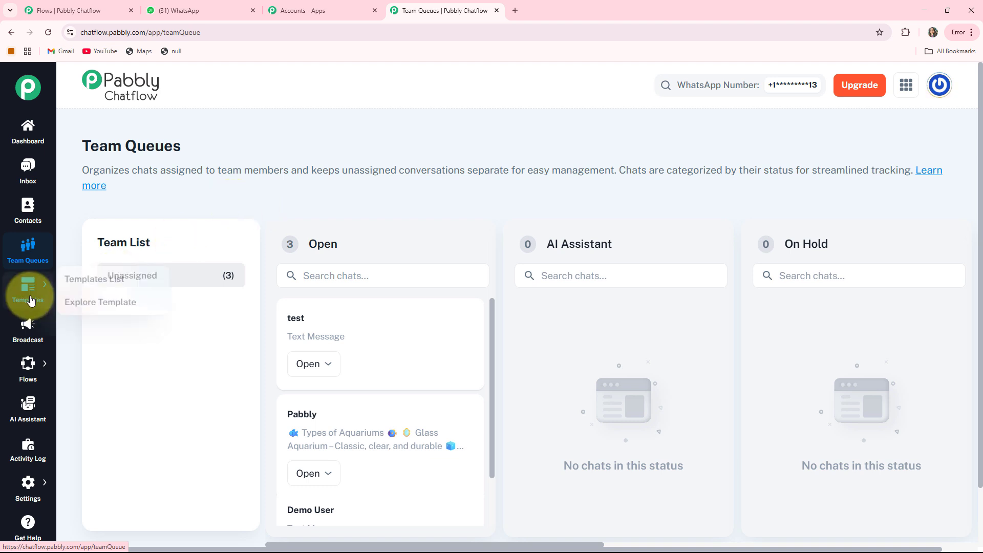
{"action": "left_click", "coordinate": [70, 279]}
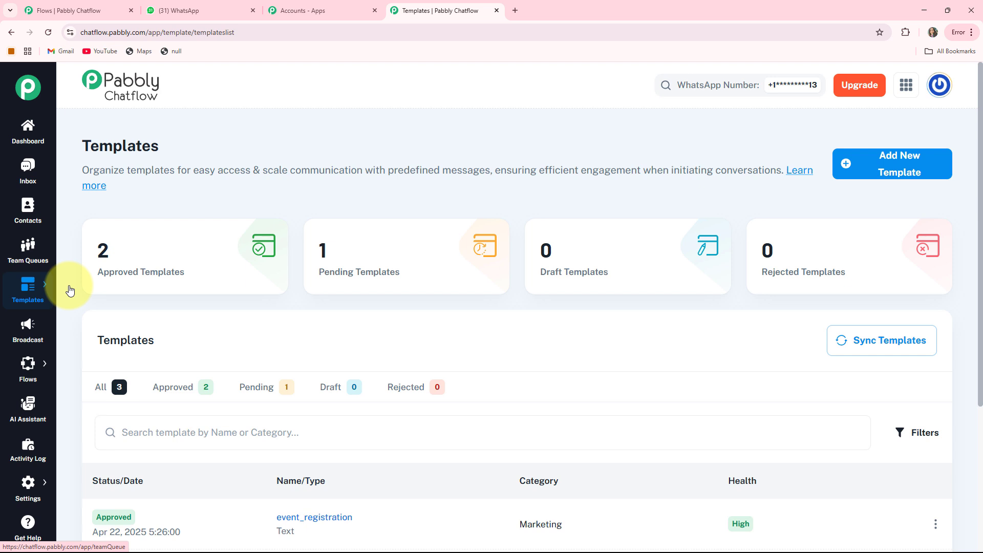
Step: View the Broadcast, Flows, AI Assistant and Activity Log pages in turn
{"action": "left_click", "coordinate": [35, 330]}
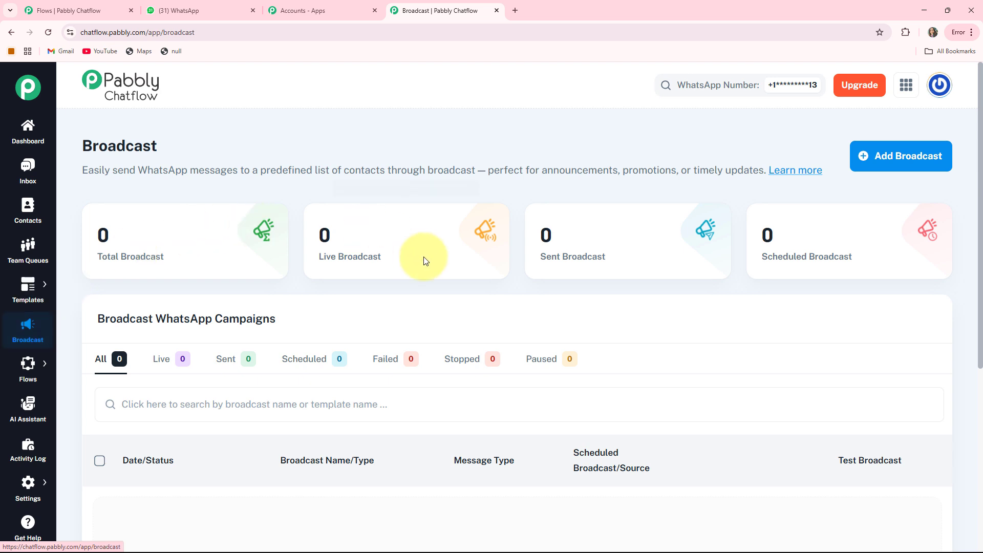
{"action": "mouse_move", "coordinate": [27, 373]}
{"action": "left_click", "coordinate": [66, 360]}
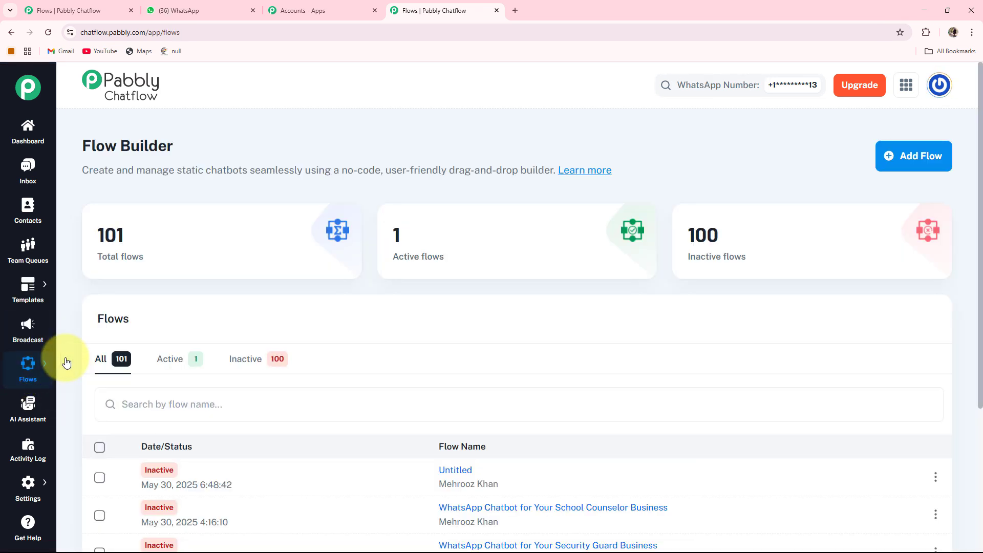
{"action": "left_click", "coordinate": [24, 409]}
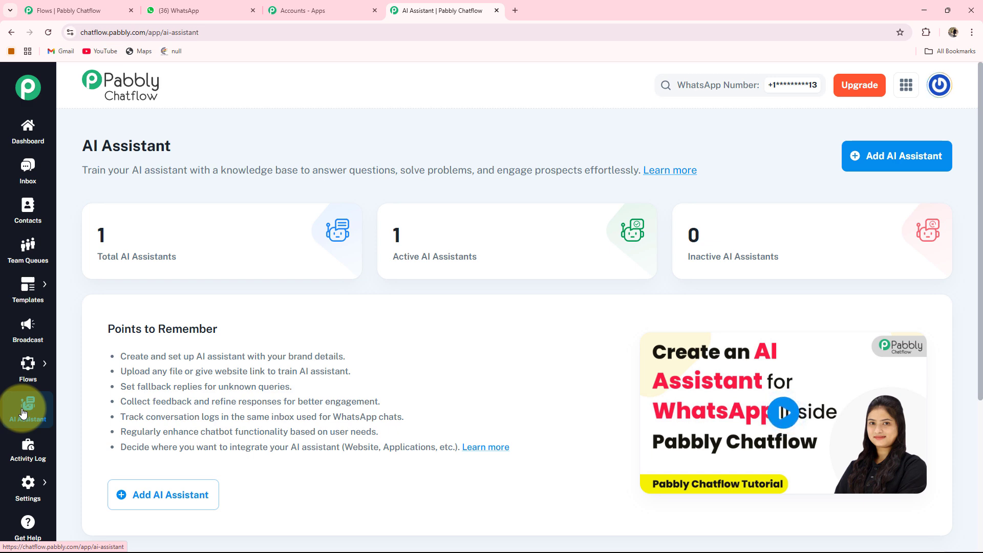
{"action": "left_click", "coordinate": [20, 459]}
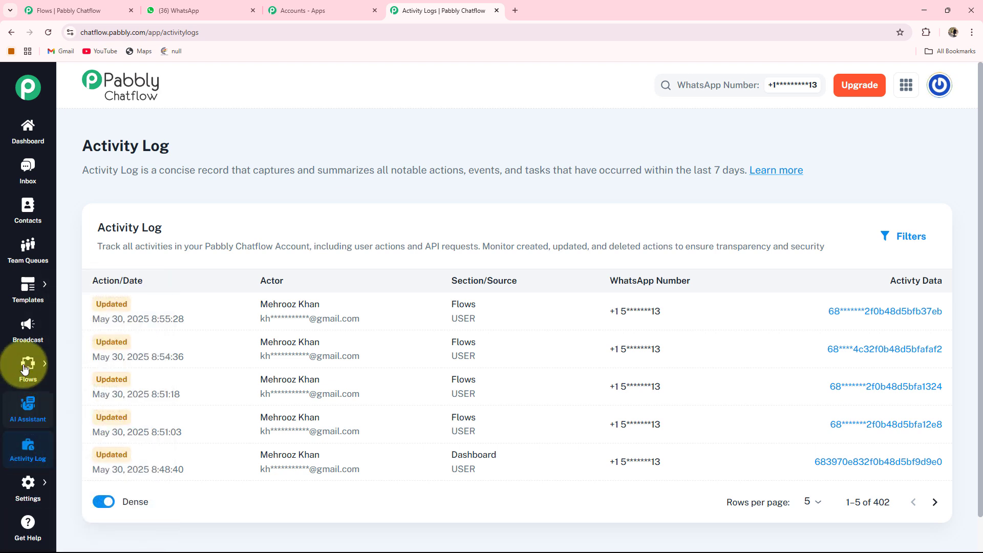
Step: Return to the Flow Builder page and review the total, active and inactive flow counters
{"action": "mouse_move", "coordinate": [31, 367]}
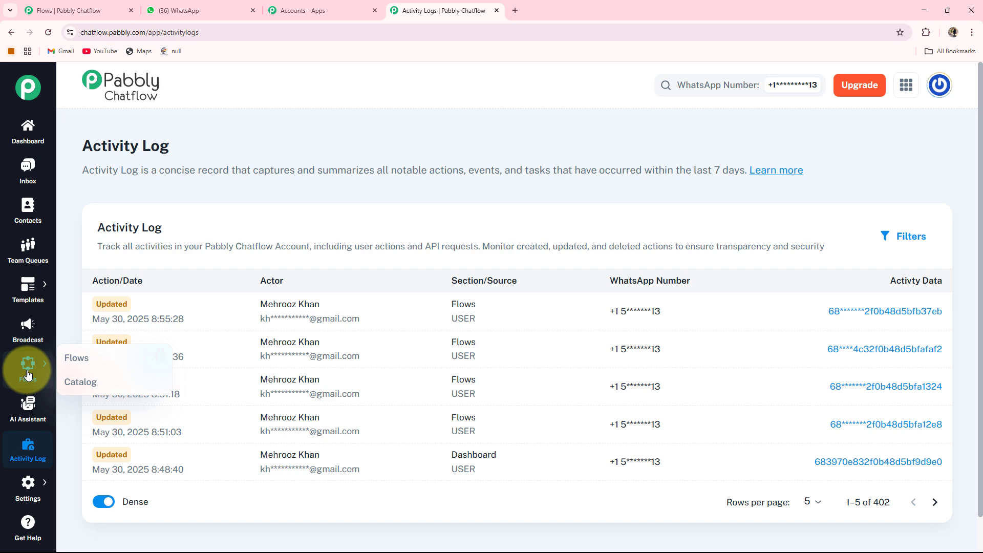
{"action": "left_click", "coordinate": [69, 358]}
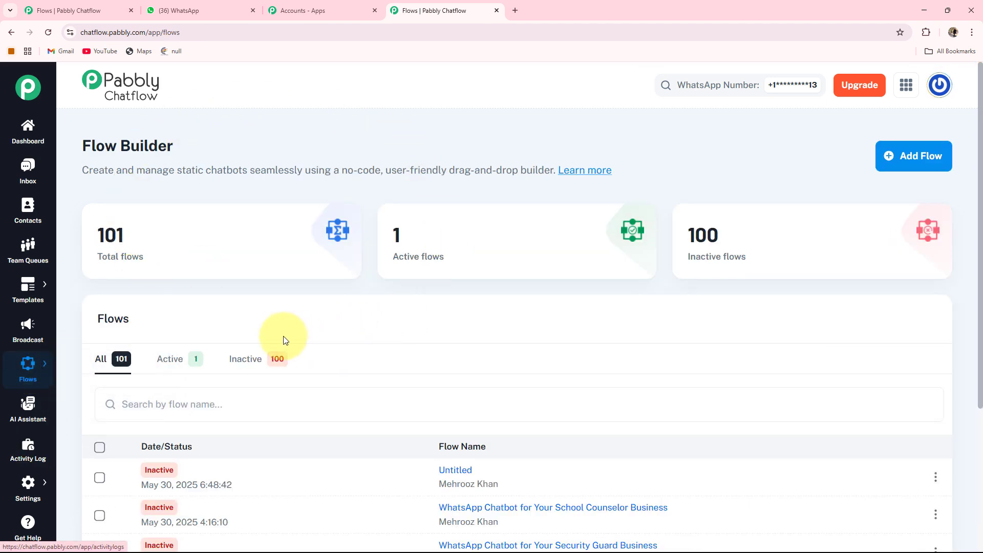
{"action": "mouse_move", "coordinate": [110, 262]}
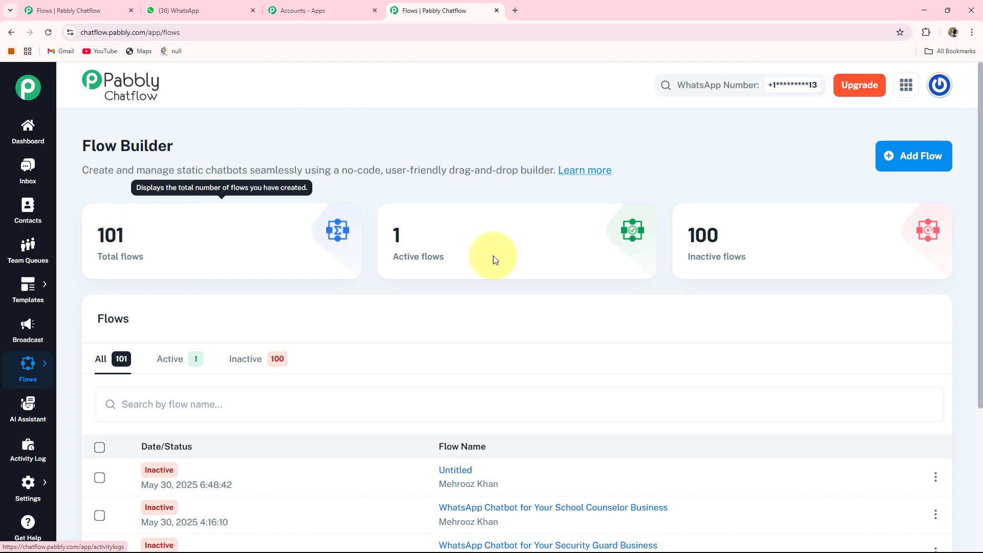
{"action": "mouse_move", "coordinate": [596, 249]}
{"action": "mouse_move", "coordinate": [706, 242]}
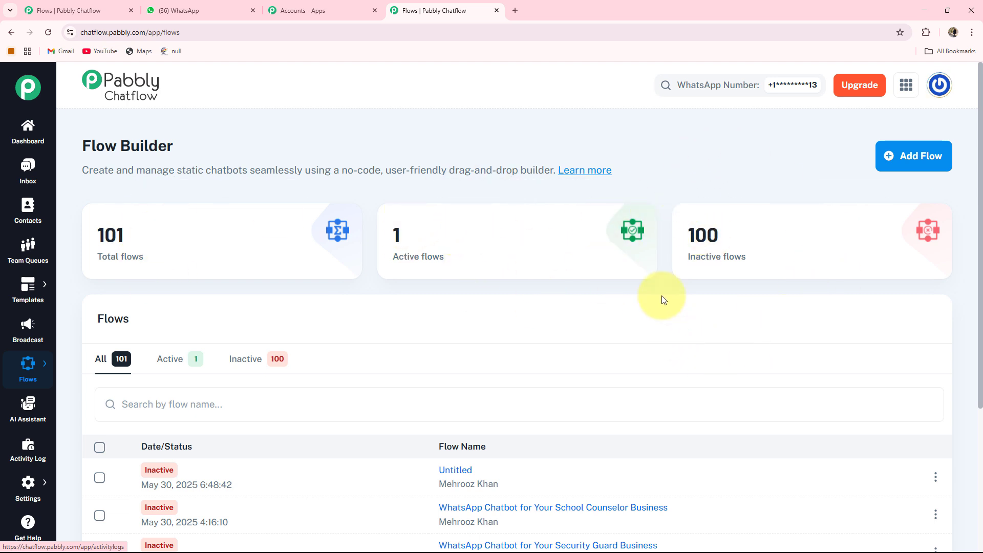
Step: Create a new flow and name it "WhatsApp Chatbot for Your School Counselor Business"
{"action": "left_click", "coordinate": [917, 159]}
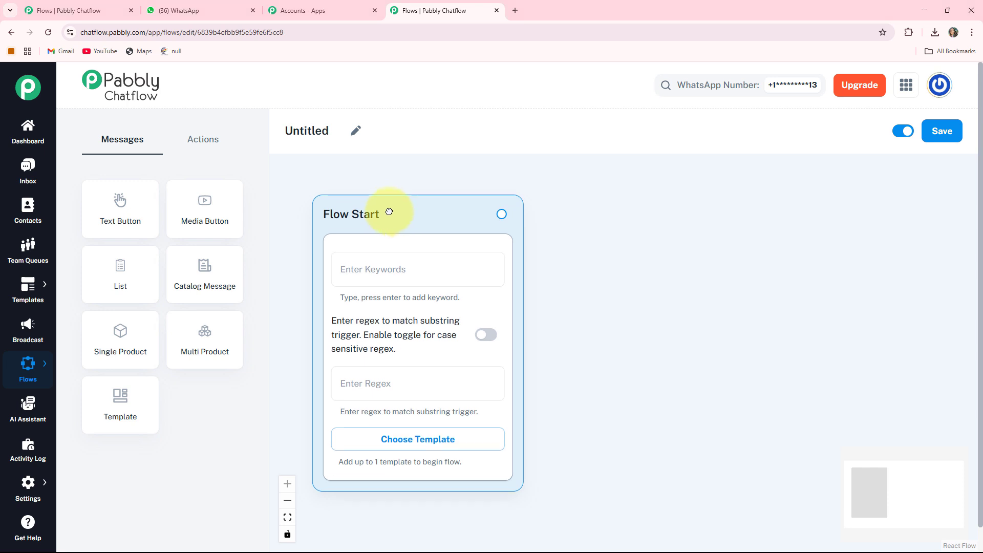
{"action": "left_click_drag", "start_coordinate": [389, 214], "coordinate": [387, 191]}
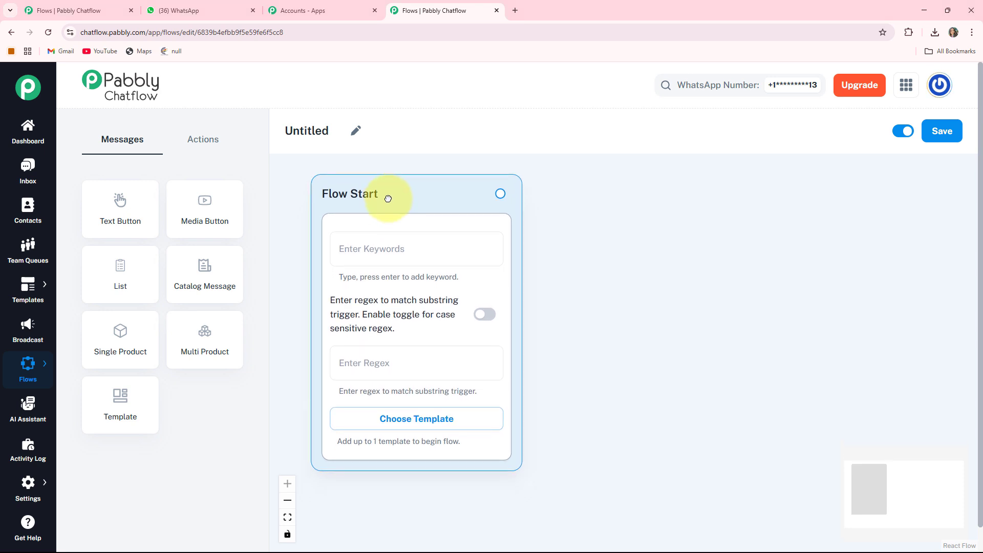
{"action": "left_click", "coordinate": [355, 132]}
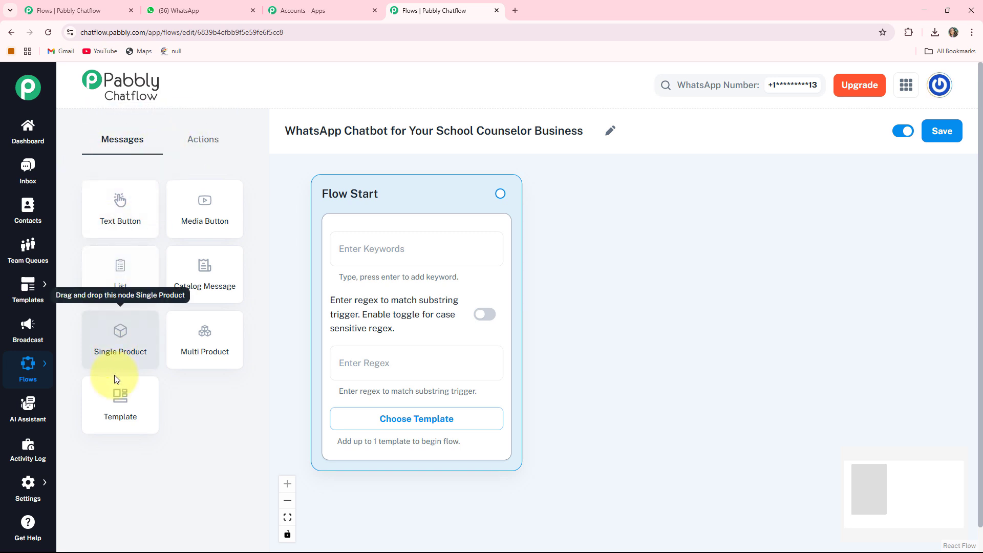
Step: Review the available action and message node types and the option for saving the flow
{"action": "left_click", "coordinate": [206, 142]}
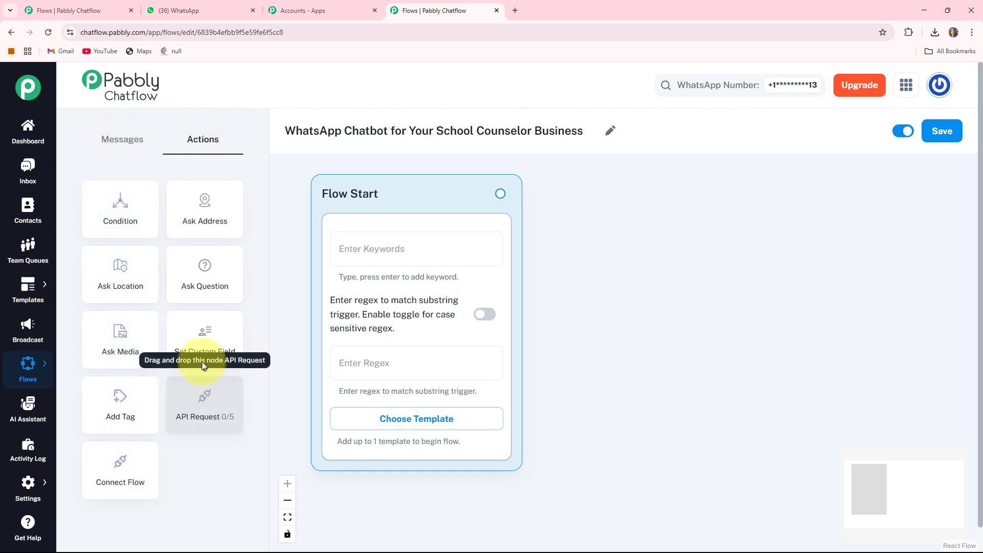
{"action": "left_click", "coordinate": [122, 155]}
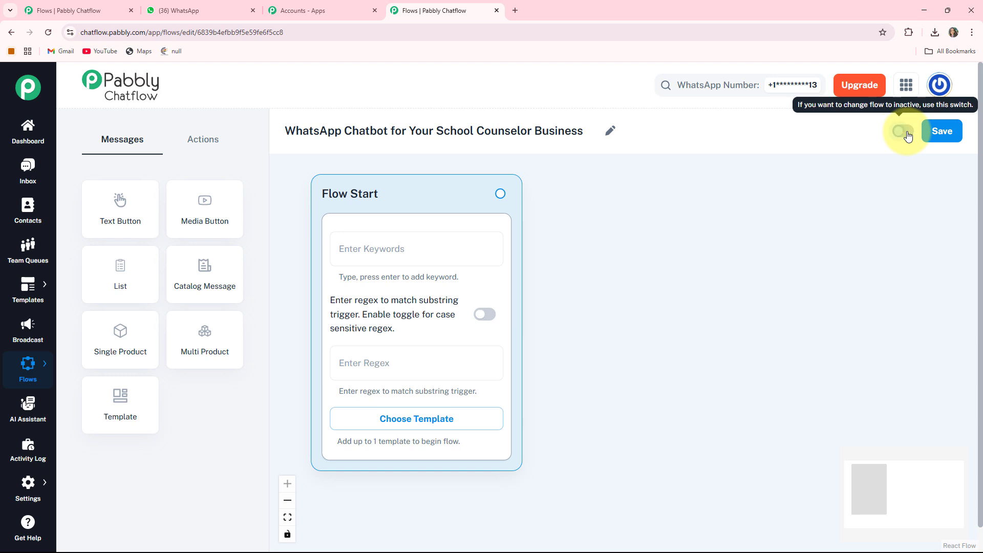
{"action": "left_click", "coordinate": [941, 137]}
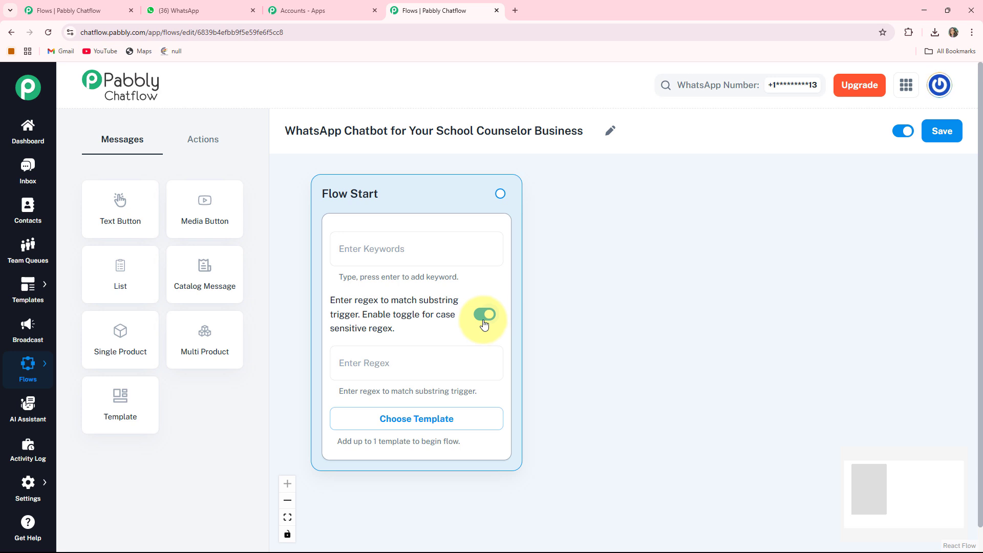
Step: Turn off case-sensitive regex matching in Flow Start and check the approved templates offered for beginning the flow
{"action": "left_click", "coordinate": [484, 315]}
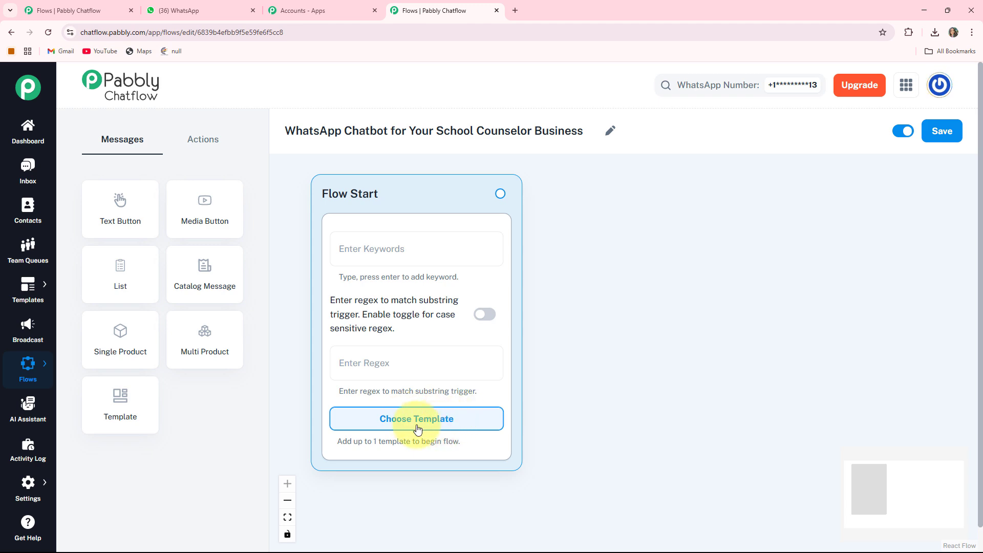
{"action": "left_click", "coordinate": [435, 426]}
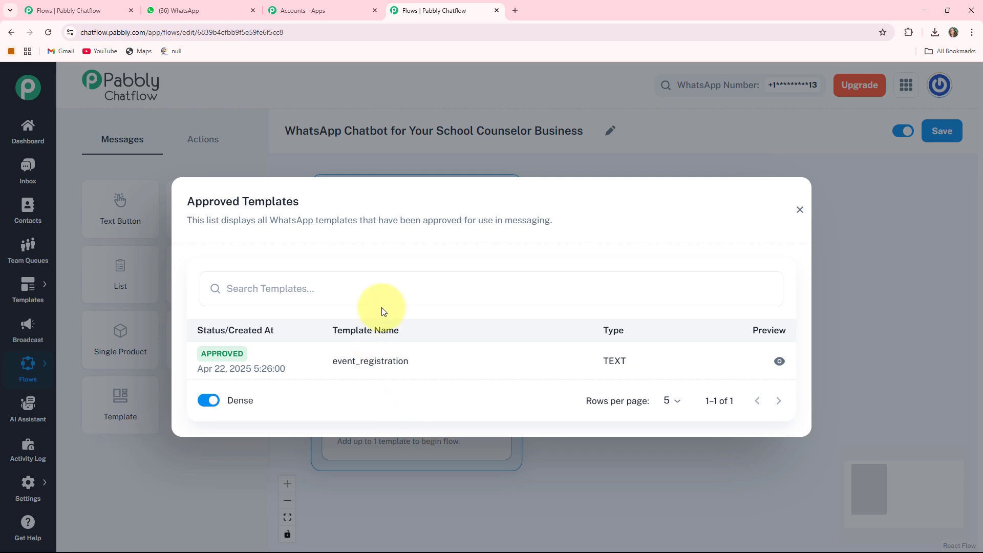
{"action": "left_click", "coordinate": [799, 210]}
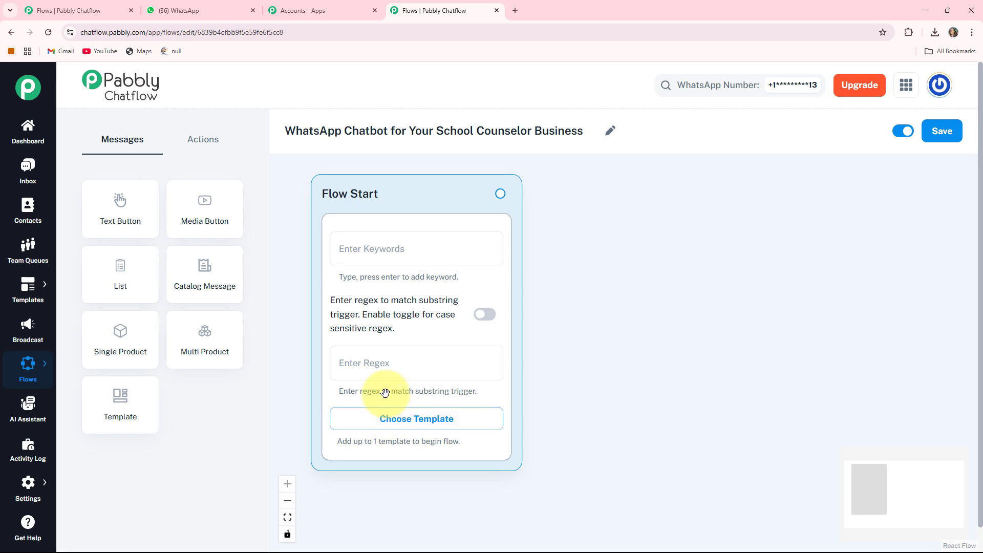
Step: Set the Flow Start regex trigger to [\s\S]+
{"action": "left_click", "coordinate": [369, 362]}
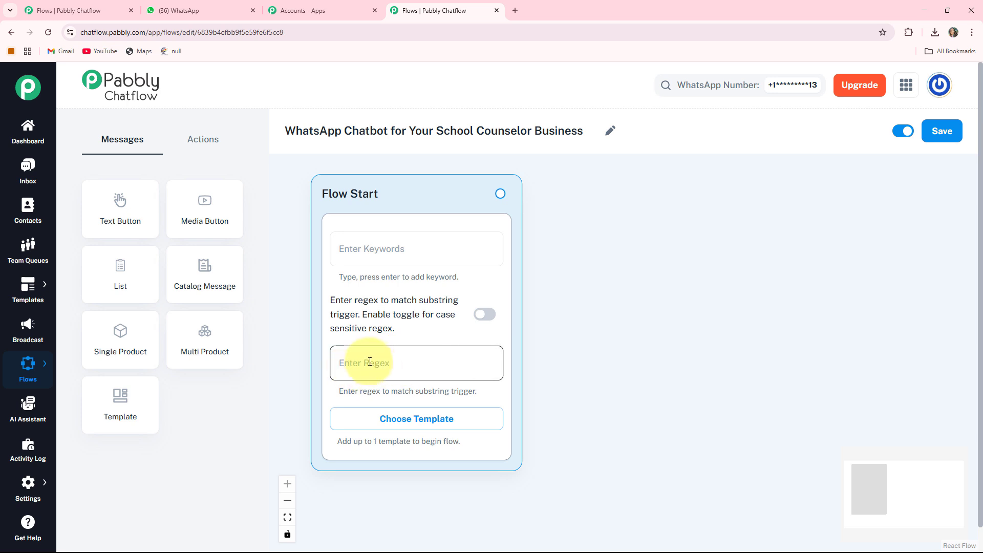
{"action": "type", "text": "[\\s\\S]+"}
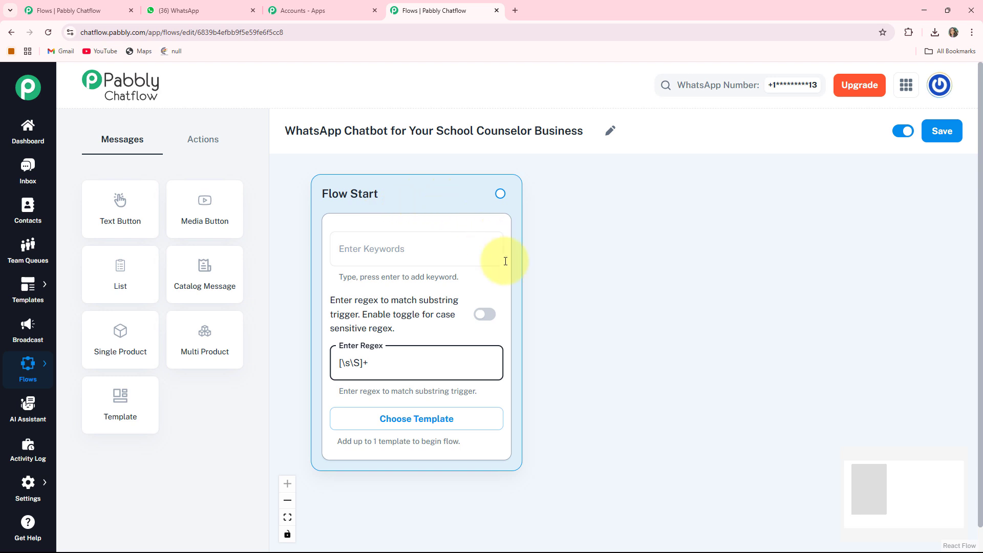
{"action": "left_click_drag", "start_coordinate": [623, 322], "coordinate": [608, 322]}
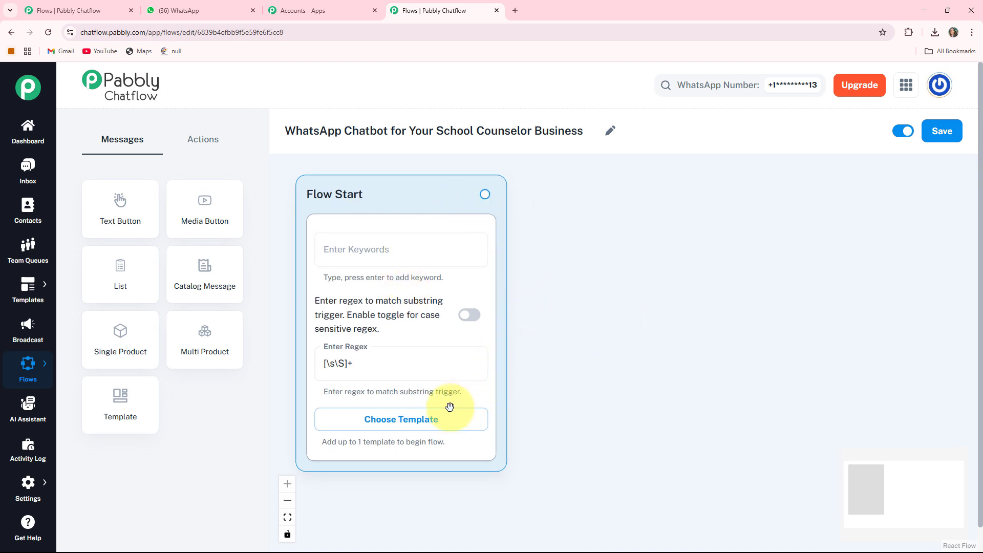
Step: Add a Text Button message node and place it beside the Flow Start node
{"action": "left_click", "coordinate": [127, 205]}
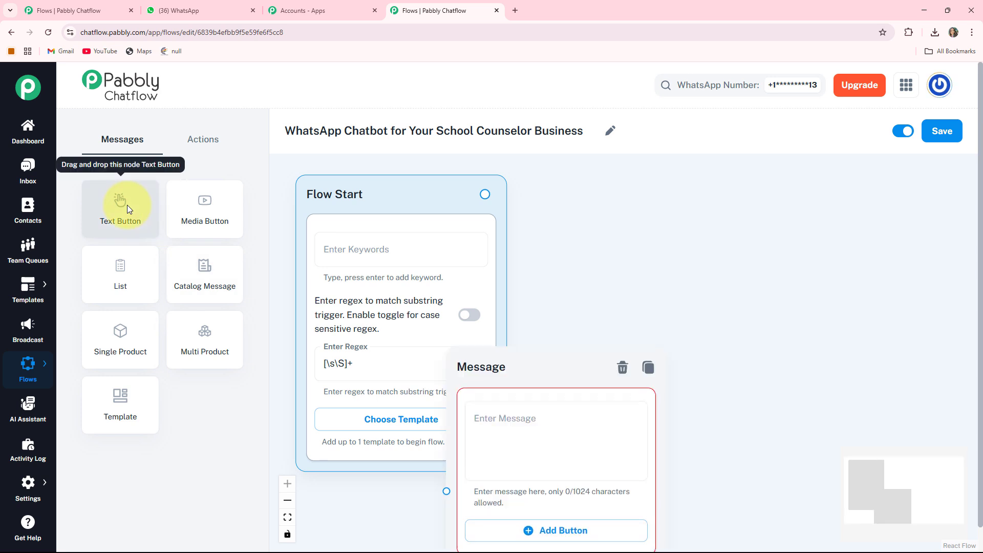
{"action": "left_click_drag", "start_coordinate": [479, 387], "coordinate": [637, 233]}
{"action": "left_click_drag", "start_coordinate": [582, 191], "coordinate": [568, 194]}
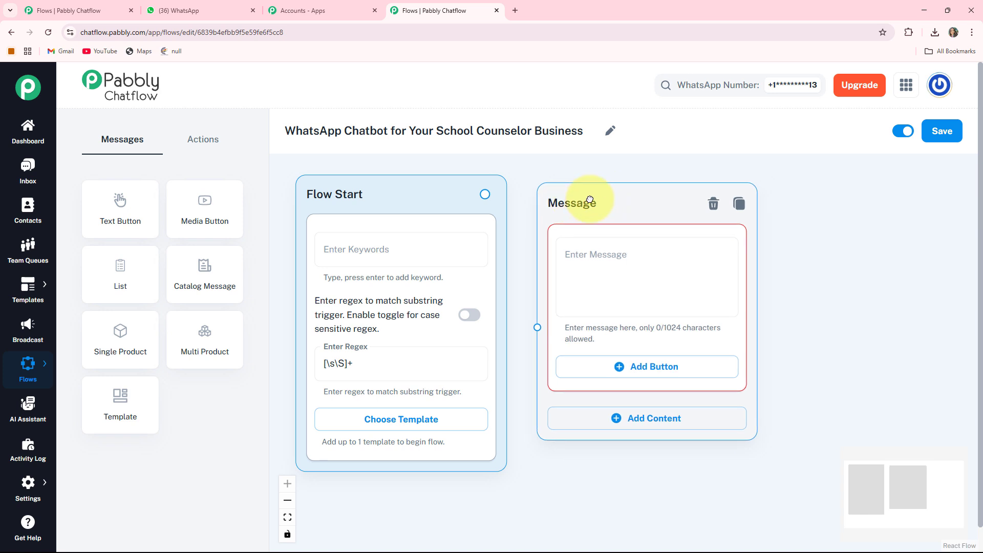
Step: Enter the "Welcome to *Pabbly Counseling Services*" greeting in the message node, ending with "*Please choose one of the options below to get started:*", and read it through
{"action": "left_click", "coordinate": [598, 253]}
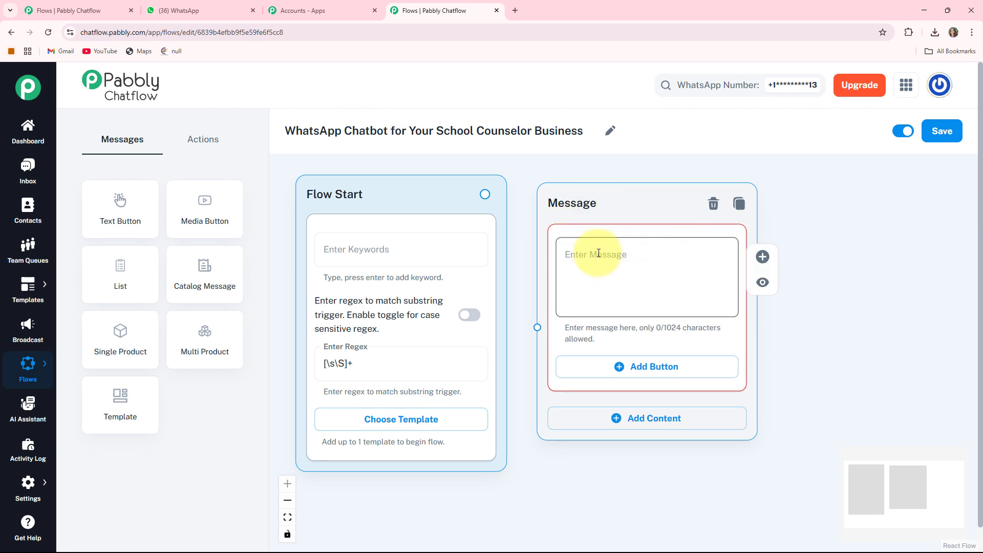
{"action": "key", "text": "ctrl+v"}
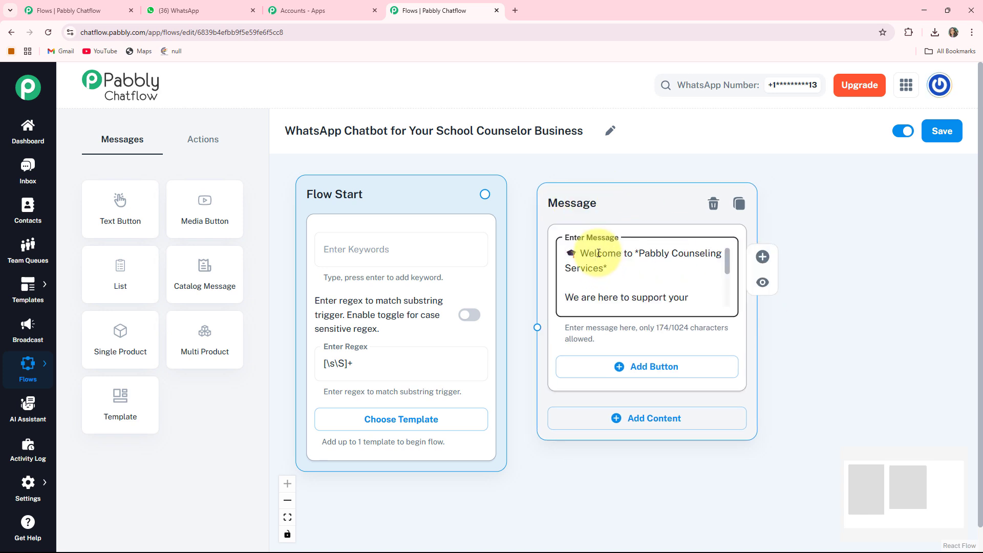
{"action": "key", "text": "Down"}
{"action": "key", "text": "Down"}
{"action": "key", "text": "Down"}
{"action": "key", "text": "Down"}
{"action": "key", "text": "Down"}
{"action": "key", "text": "Down"}
{"action": "key", "text": "Down"}
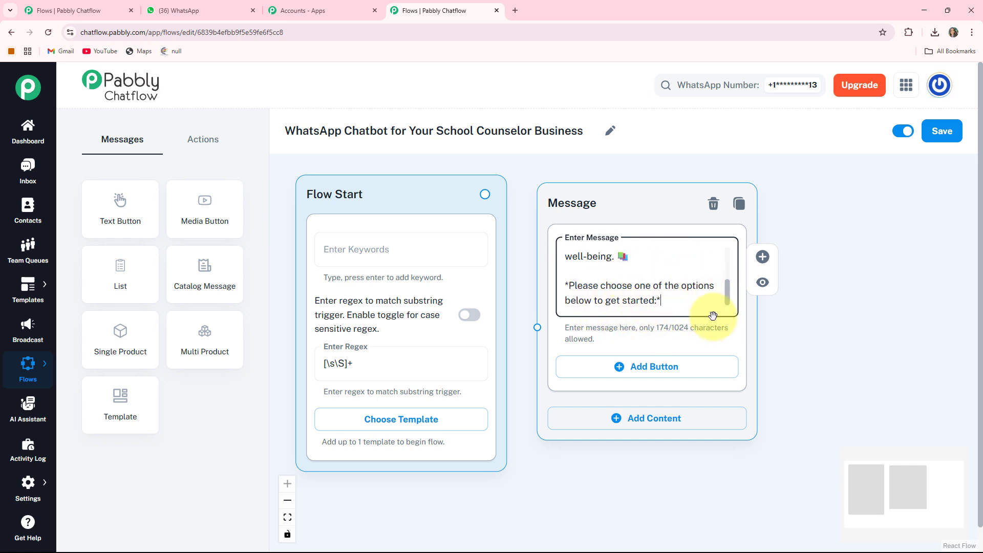
Step: Add three buttons to the welcome message: "Book Appointment 🗓️", "Get Resources 📚" and "Contact Us 📞"
{"action": "left_click", "coordinate": [649, 373]}
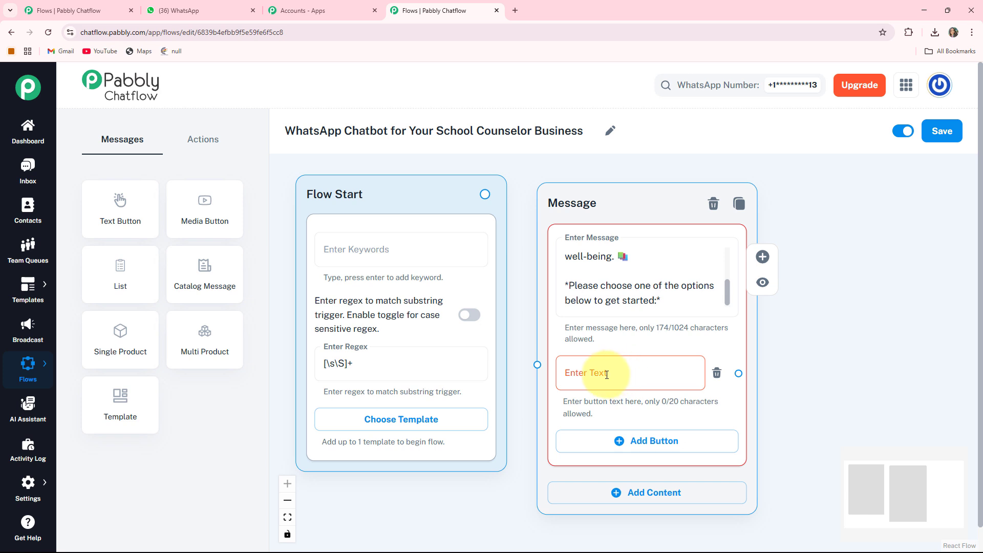
{"action": "type", "text": "Book Appointment 📅"}
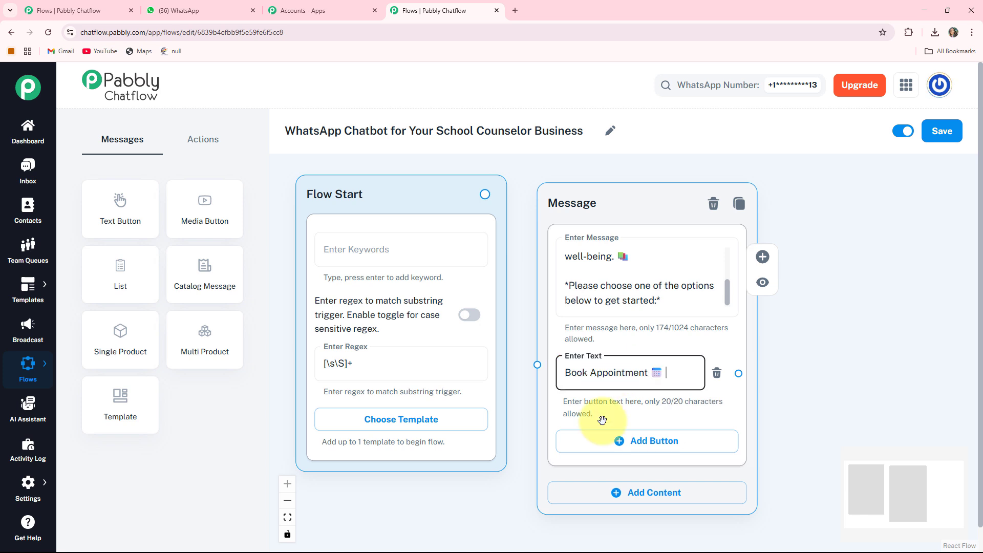
{"action": "scroll", "coordinate": [668, 398], "scroll_direction": "down", "scroll_amount": 1}
{"action": "left_click", "coordinate": [649, 390]}
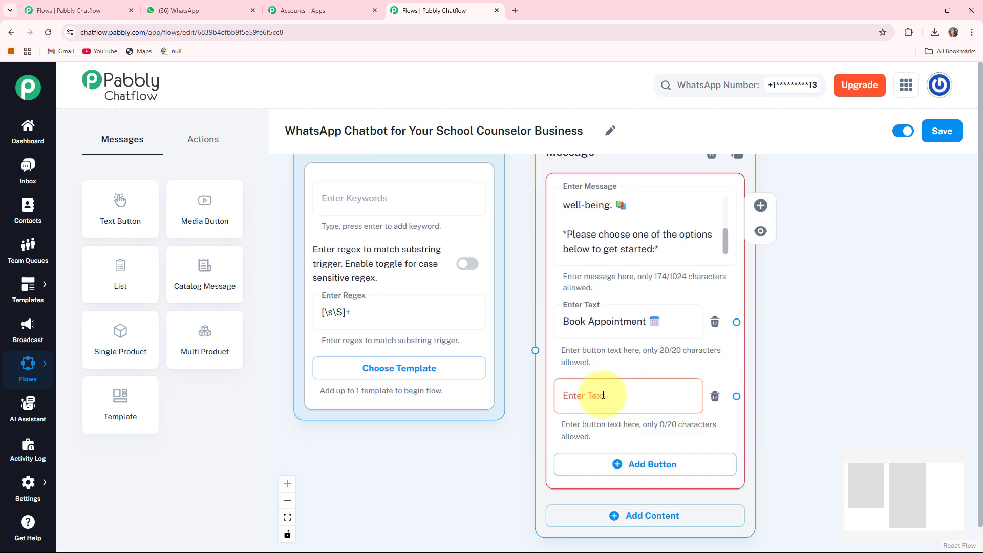
{"action": "type", "text": "Get Resources 📚"}
{"action": "scroll", "coordinate": [541, 408], "scroll_direction": "down", "scroll_amount": 1}
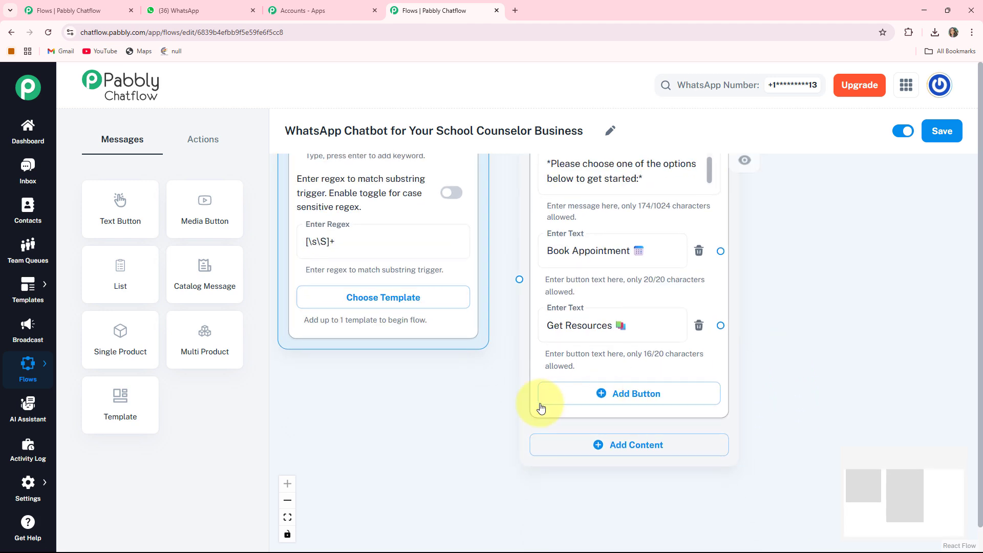
{"action": "left_click", "coordinate": [644, 394]}
{"action": "type", "text": "Contact Us 📞"}
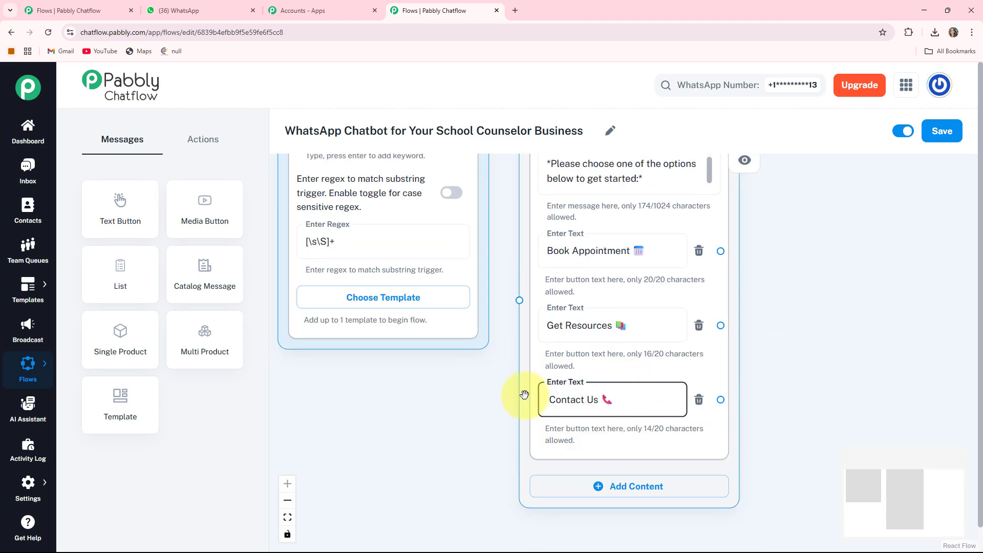
Step: Connect the Flow Start node to the welcome message node
{"action": "scroll", "coordinate": [498, 367], "scroll_direction": "down", "scroll_amount": 2}
{"action": "left_click_drag", "start_coordinate": [494, 386], "coordinate": [498, 428]}
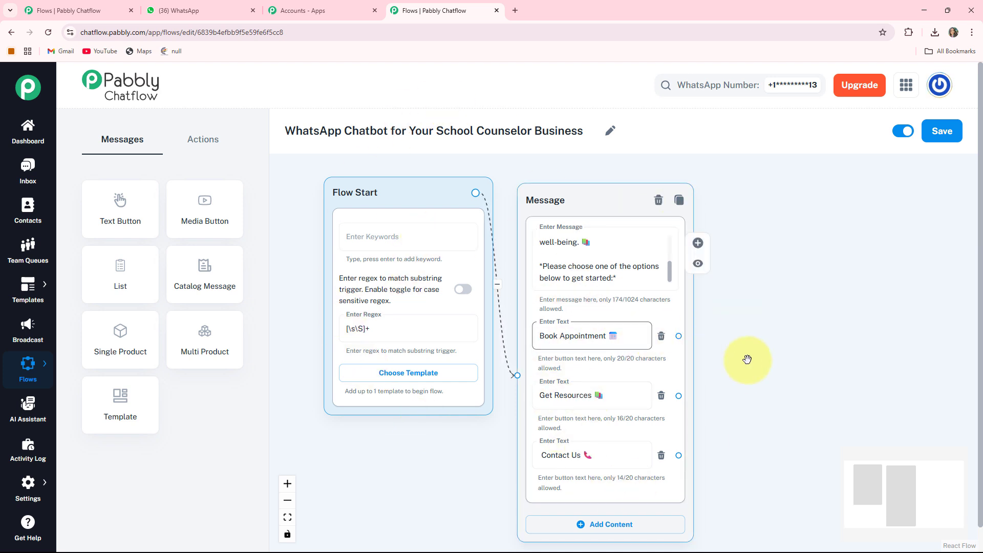
{"action": "left_click_drag", "start_coordinate": [744, 367], "coordinate": [603, 363]}
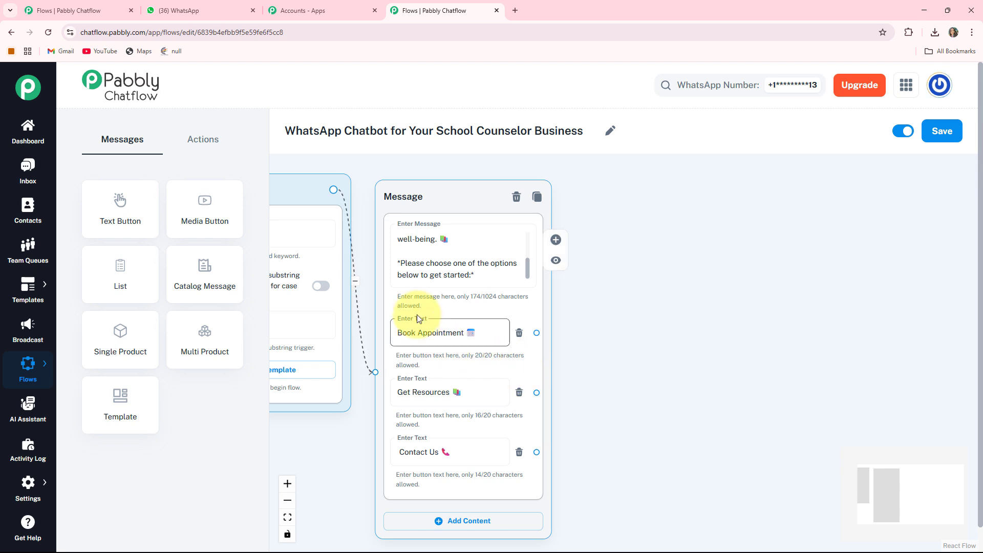
Step: Add an Ask Question node beside the welcome message and enter "*Please Provide Your Full Name:*" with a smiley emoji as its message
{"action": "left_click_drag", "start_coordinate": [642, 355], "coordinate": [583, 351]}
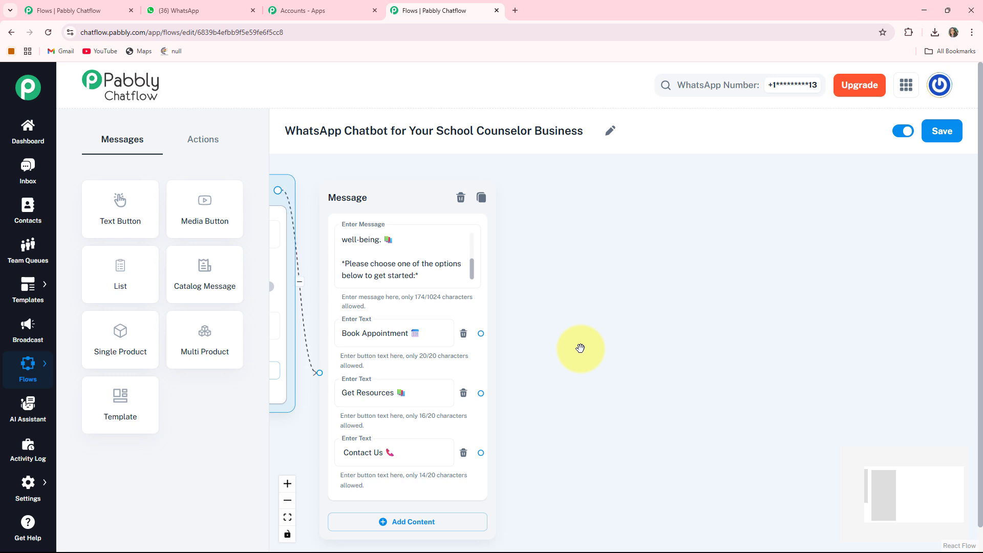
{"action": "left_click", "coordinate": [201, 142]}
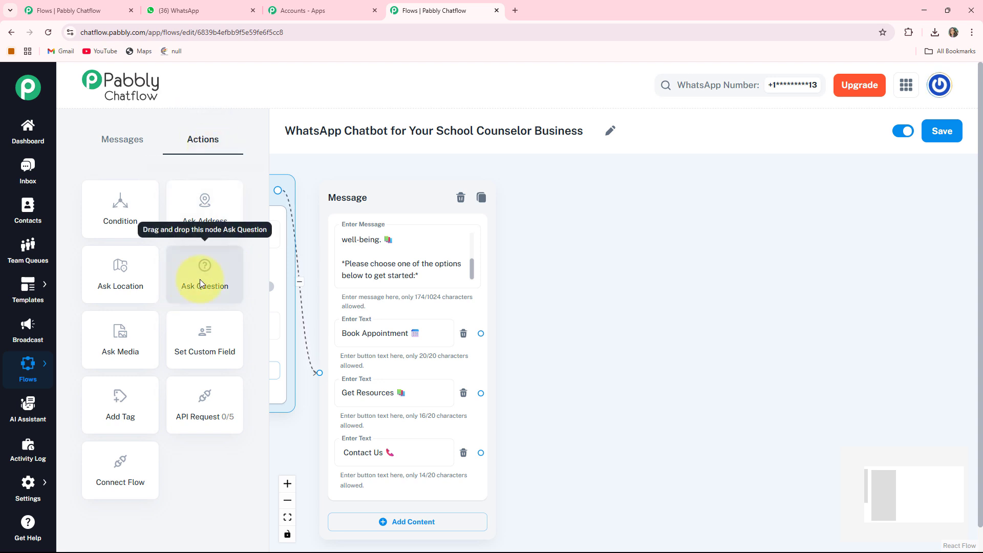
{"action": "left_click_drag", "start_coordinate": [200, 279], "coordinate": [446, 388]}
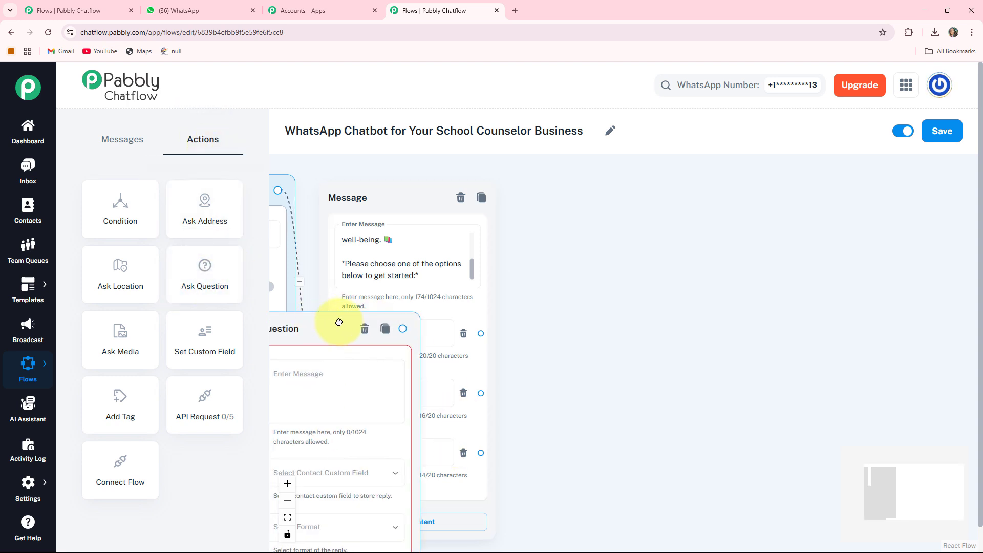
{"action": "left_click_drag", "start_coordinate": [339, 322], "coordinate": [600, 214]}
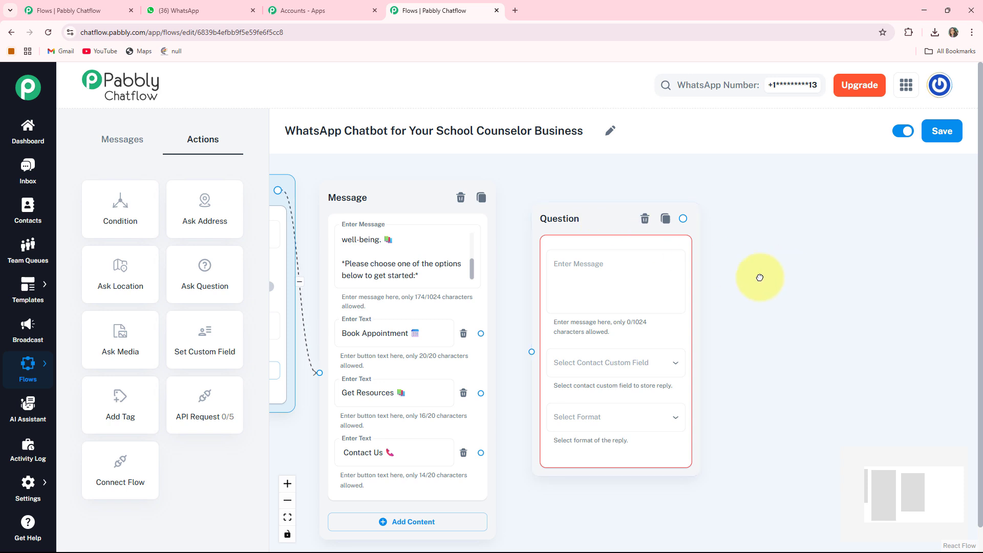
{"action": "left_click_drag", "start_coordinate": [760, 278], "coordinate": [701, 287]}
{"action": "left_click", "coordinate": [538, 307]}
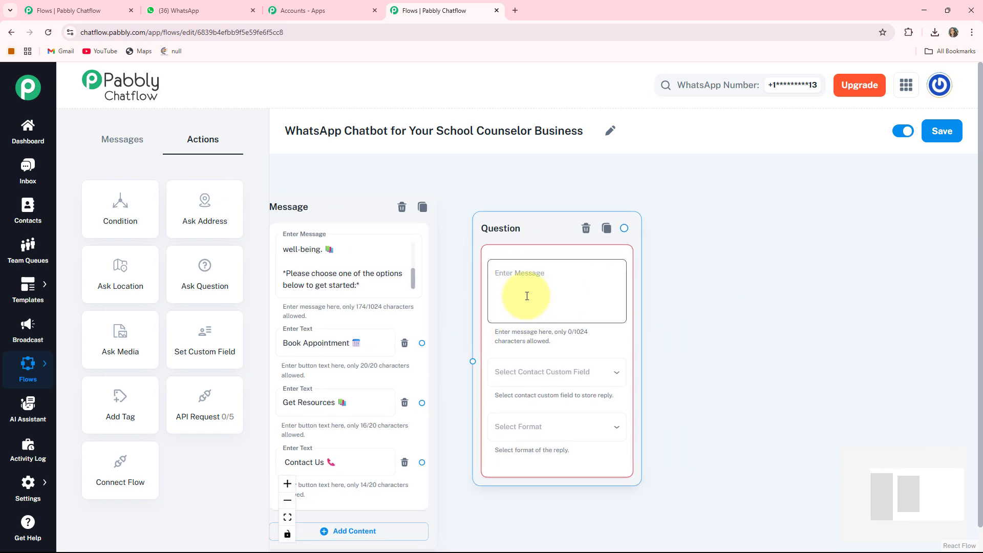
{"action": "type", "text": "*Please Provide Your Full Name:* 😊"}
Step: Store the full-name question's reply in the FullName contact custom field and set its reply format to Text
{"action": "scroll", "coordinate": [669, 377], "scroll_direction": "down", "scroll_amount": 2}
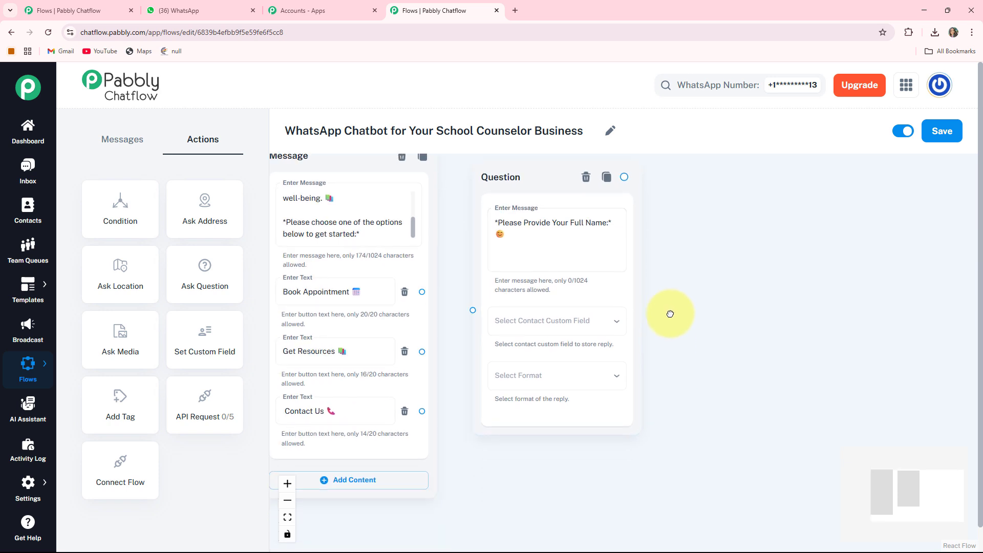
{"action": "left_click", "coordinate": [576, 315]}
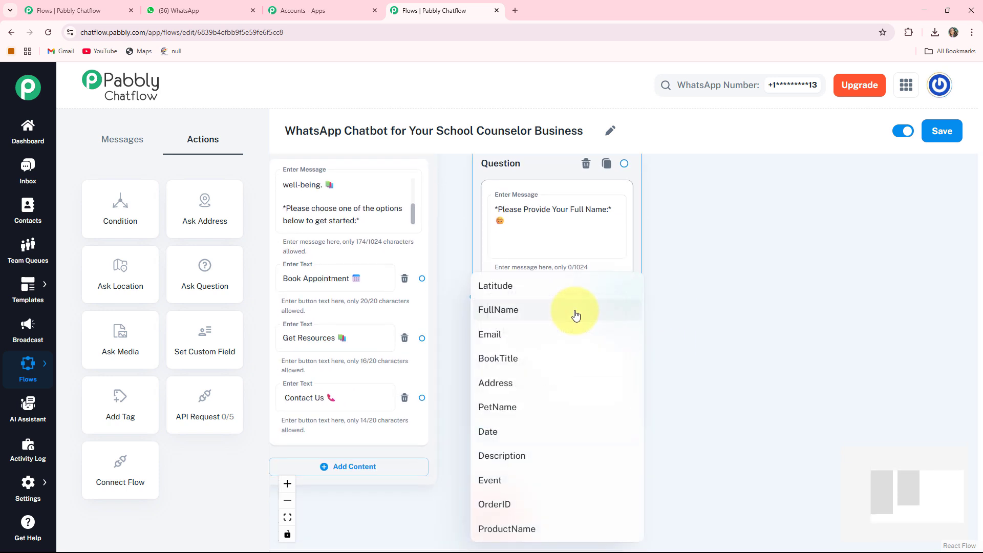
{"action": "left_click", "coordinate": [506, 314]}
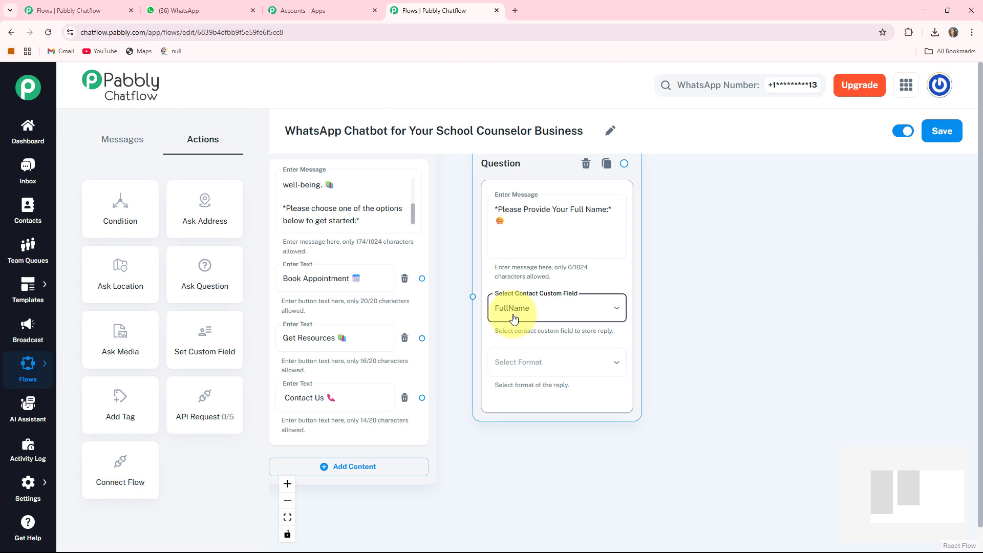
{"action": "left_click", "coordinate": [562, 365]}
{"action": "left_click", "coordinate": [490, 407]}
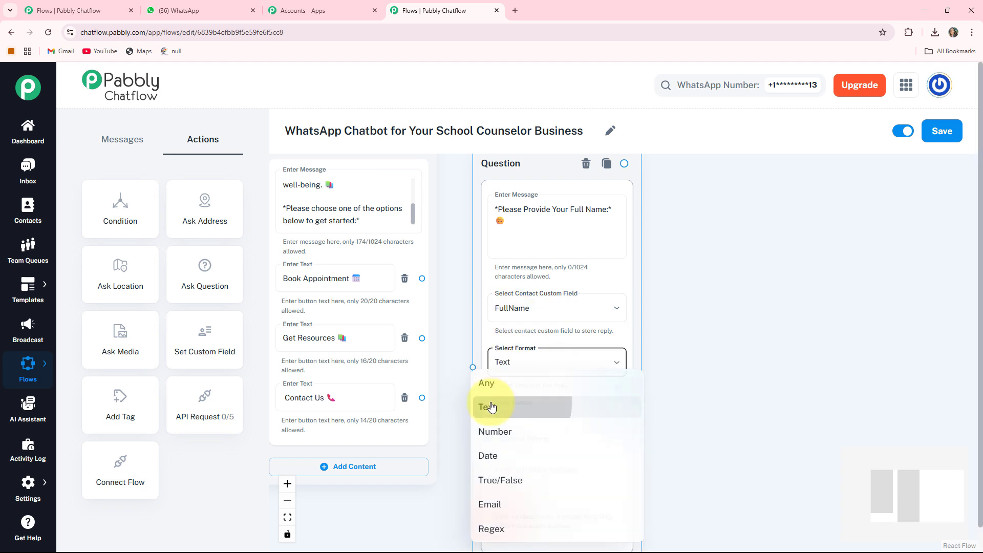
{"action": "scroll", "coordinate": [563, 358], "scroll_direction": "down", "scroll_amount": 2}
{"action": "left_click", "coordinate": [595, 401]}
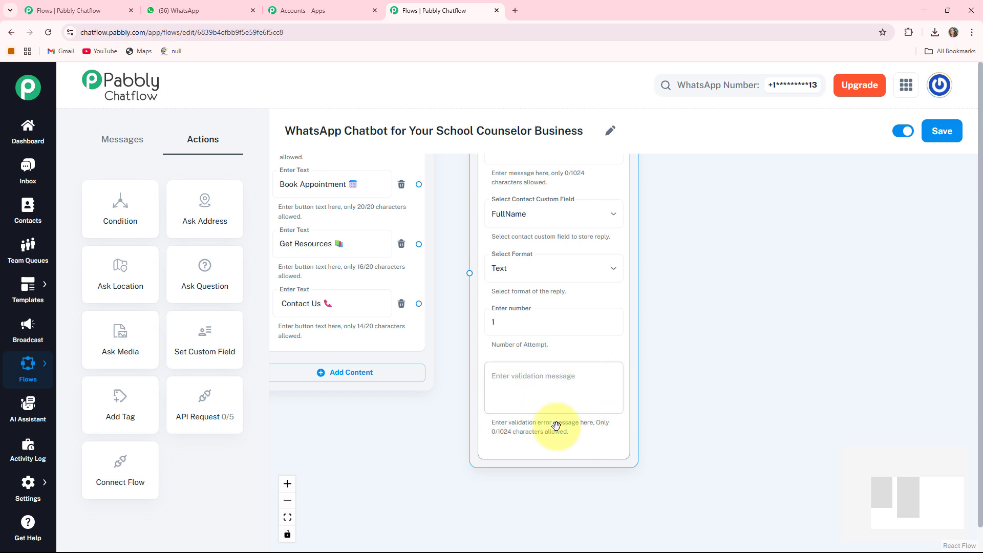
Step: Connect the welcome message's "Book Appointment" button to the full-name question node
{"action": "left_click_drag", "start_coordinate": [436, 190], "coordinate": [504, 391]}
{"action": "left_click_drag", "start_coordinate": [504, 429], "coordinate": [523, 440]}
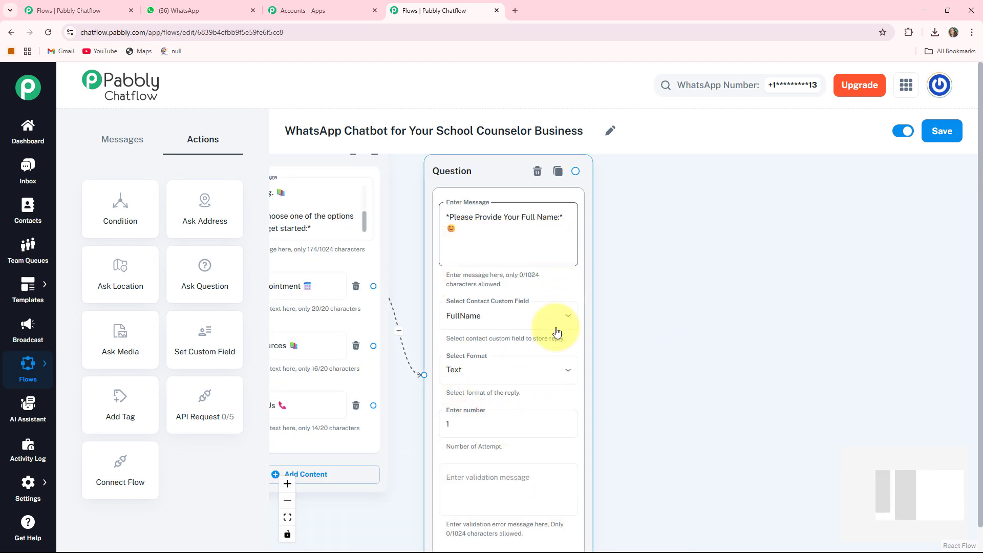
{"action": "left_click_drag", "start_coordinate": [667, 344], "coordinate": [557, 351]}
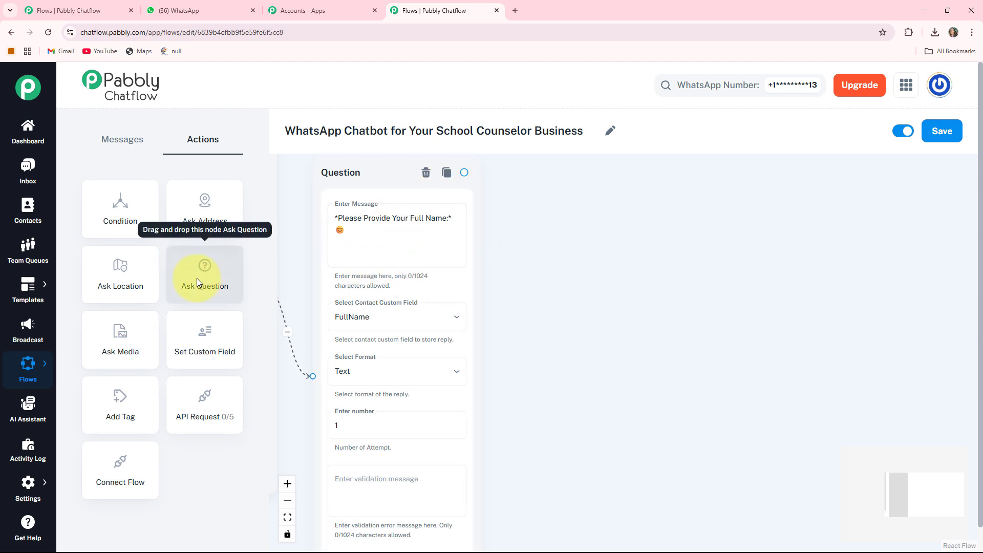
Step: Add another Ask Question node beside the full-name question and enter "*Please Provide Preferred Date For Booking Appoinment:* 🗓️" as its message
{"action": "scroll", "coordinate": [665, 298], "scroll_direction": "down", "scroll_amount": 3}
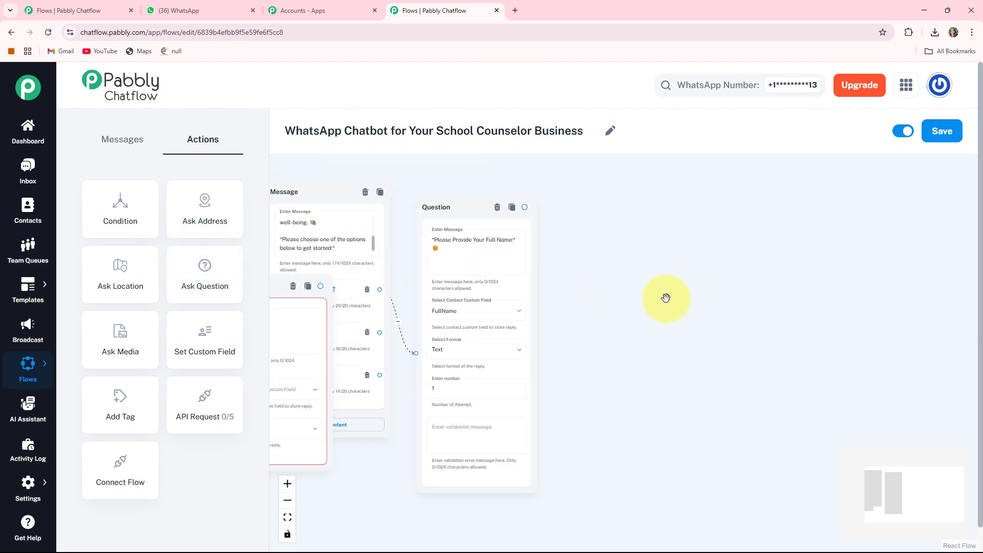
{"action": "left_click_drag", "start_coordinate": [280, 285], "coordinate": [689, 296]}
{"action": "scroll", "coordinate": [651, 273], "scroll_direction": "up", "scroll_amount": 2}
{"action": "left_click_drag", "start_coordinate": [601, 233], "coordinate": [596, 208]}
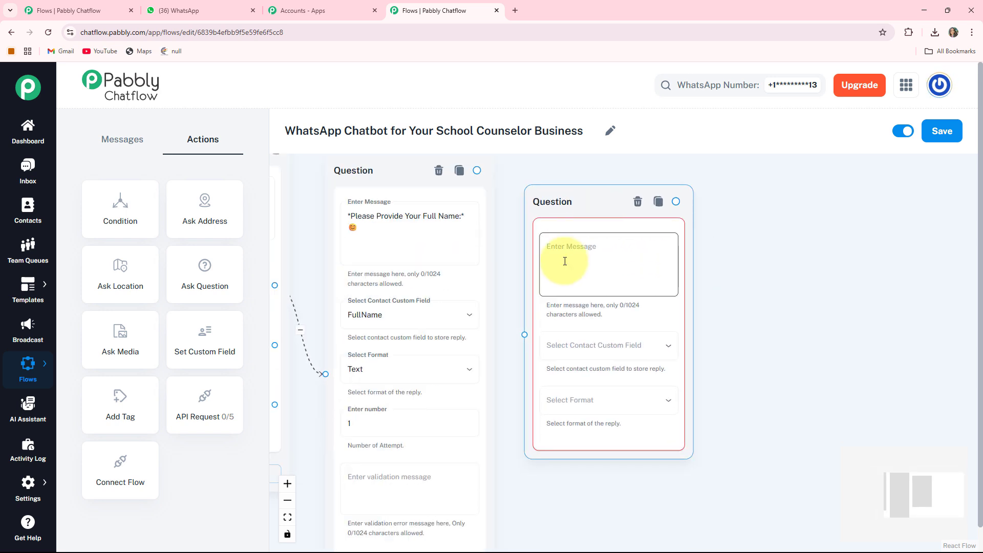
{"action": "left_click", "coordinate": [564, 261]}
{"action": "type", "text": "*Please Provide Preferred Date For Booking Appoinment:* 📅"}
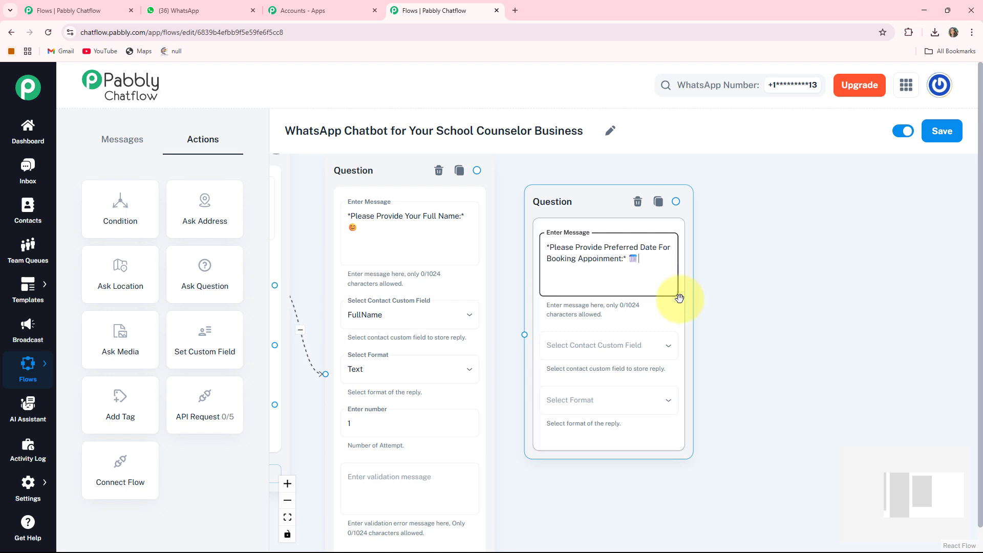
Step: Store the preferred-date question's reply in the Date contact custom field and set its reply format to Date
{"action": "scroll", "coordinate": [570, 308], "scroll_direction": "down", "scroll_amount": 2}
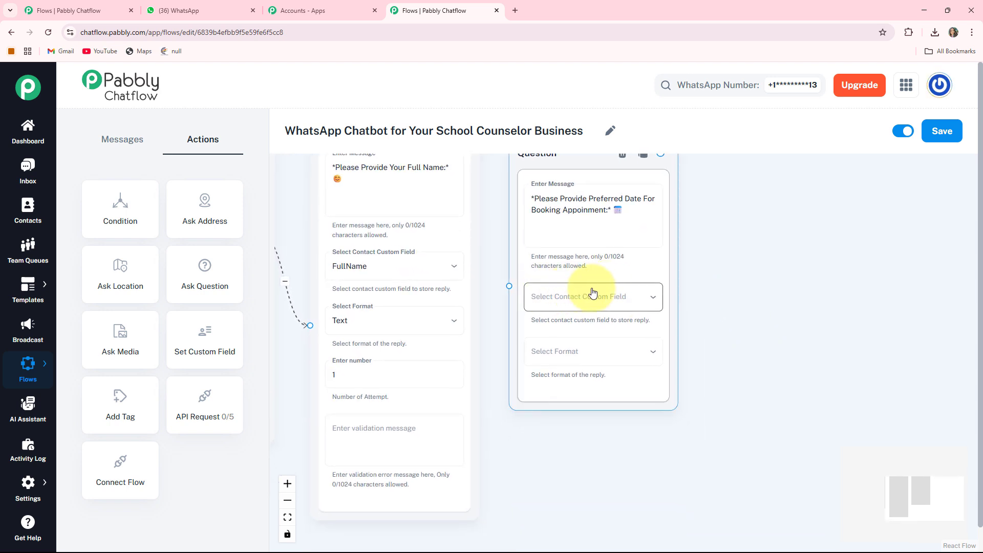
{"action": "left_click", "coordinate": [566, 293]}
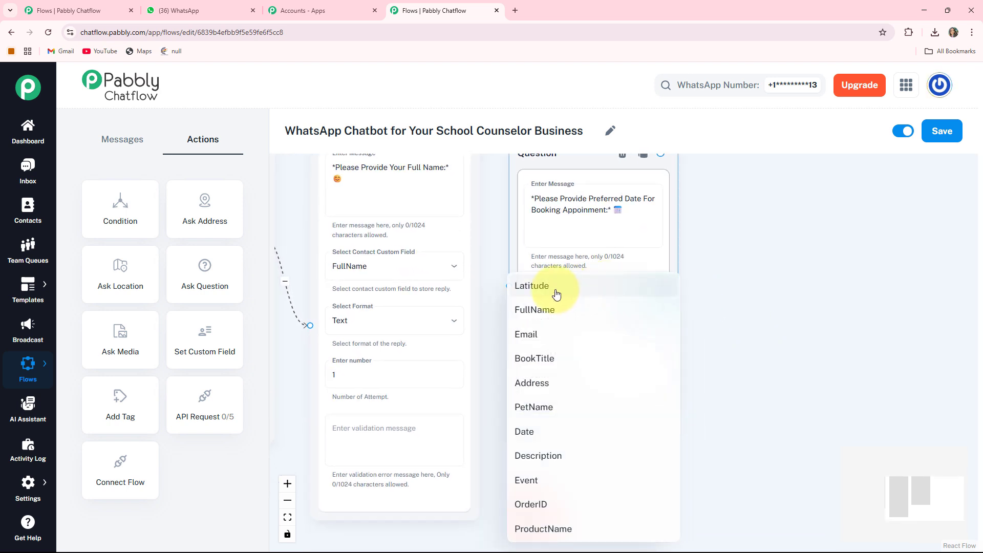
{"action": "left_click", "coordinate": [527, 430]}
{"action": "left_click", "coordinate": [581, 359]}
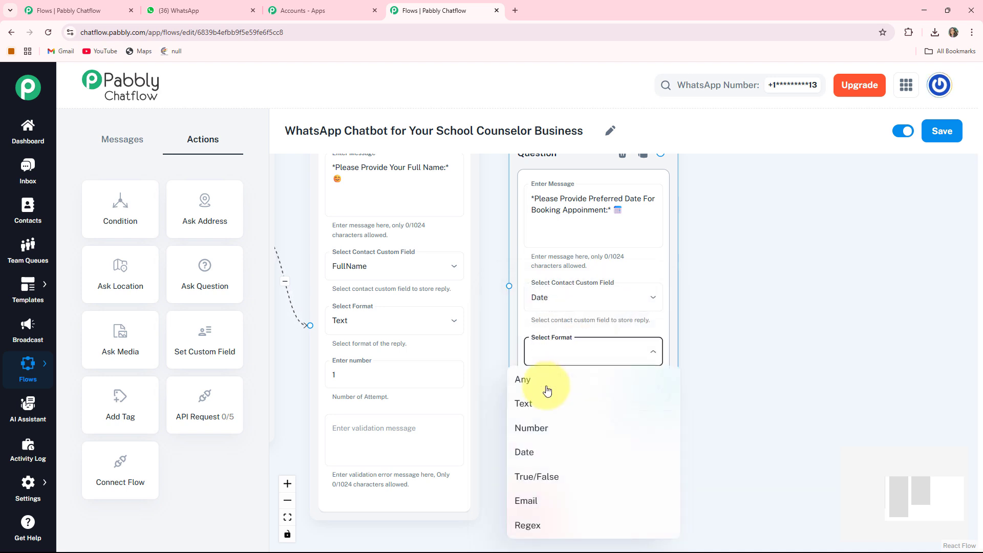
{"action": "left_click", "coordinate": [527, 452]}
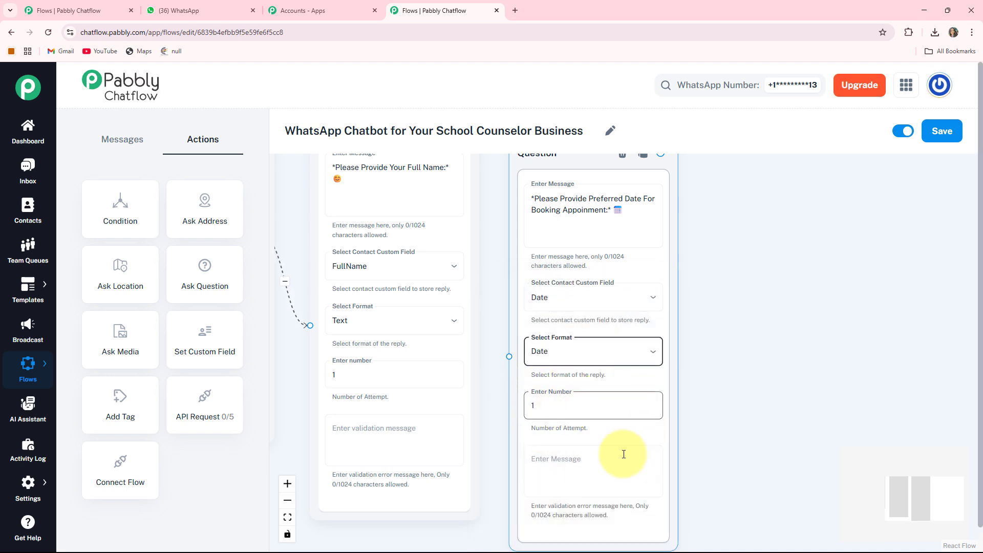
{"action": "left_click", "coordinate": [555, 472]}
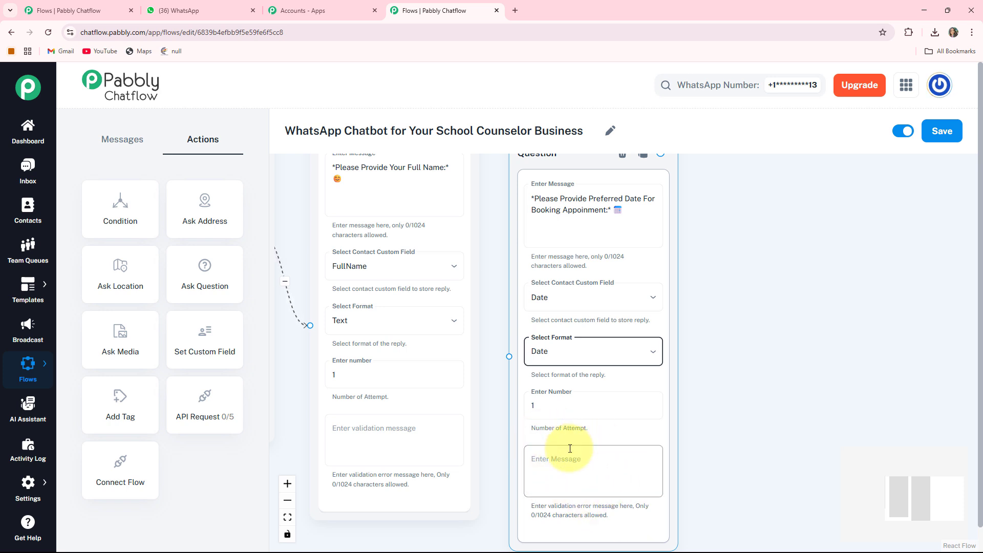
Step: Connect the full-name question node to the preferred-date question node
{"action": "left_click_drag", "start_coordinate": [785, 375], "coordinate": [785, 449]}
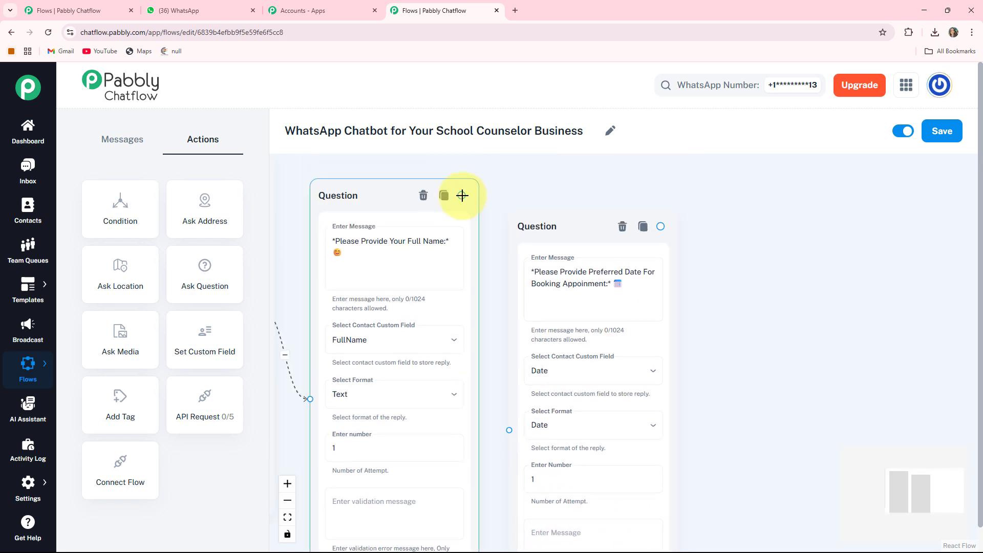
{"action": "left_click_drag", "start_coordinate": [462, 195], "coordinate": [510, 429]}
{"action": "left_click_drag", "start_coordinate": [685, 421], "coordinate": [739, 373]}
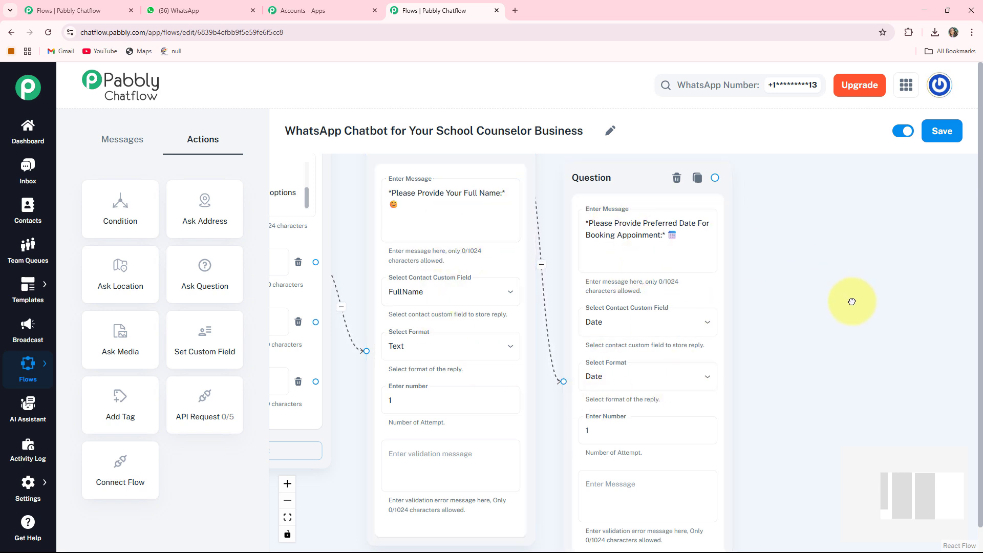
Step: Create a Text + Button message node linked from the preferred-date question's output
{"action": "left_click_drag", "start_coordinate": [852, 301], "coordinate": [755, 295]}
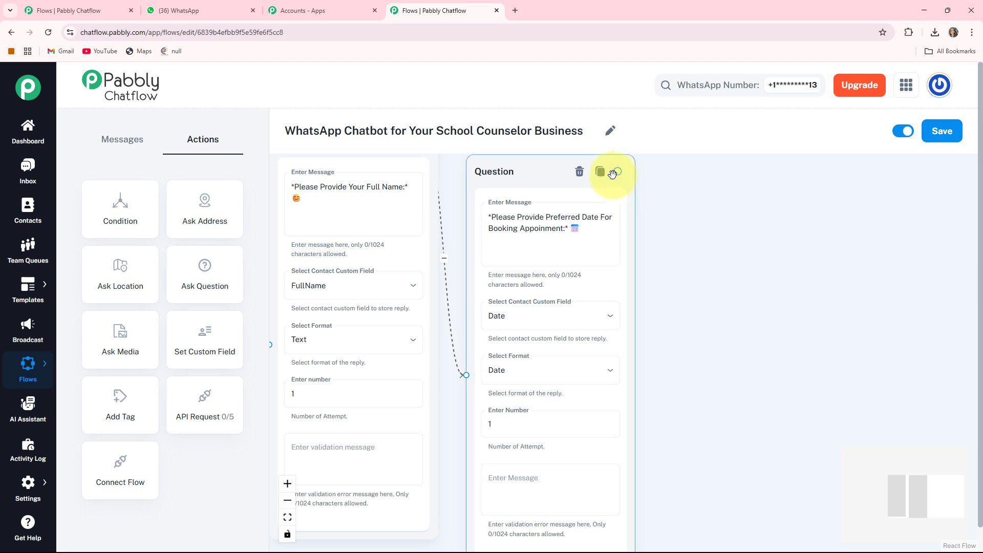
{"action": "left_click_drag", "start_coordinate": [620, 171], "coordinate": [709, 231]}
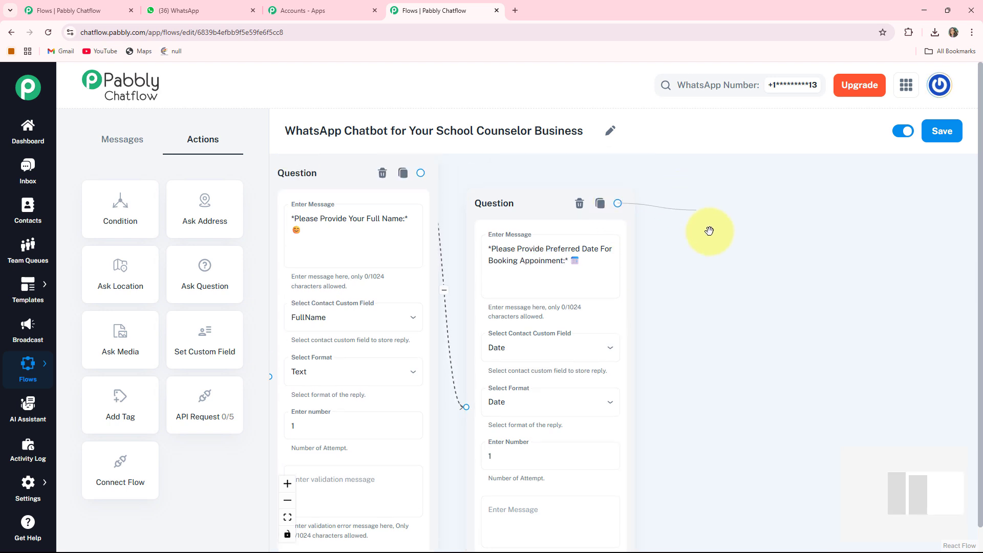
{"action": "left_click_drag", "start_coordinate": [735, 324], "coordinate": [685, 337]}
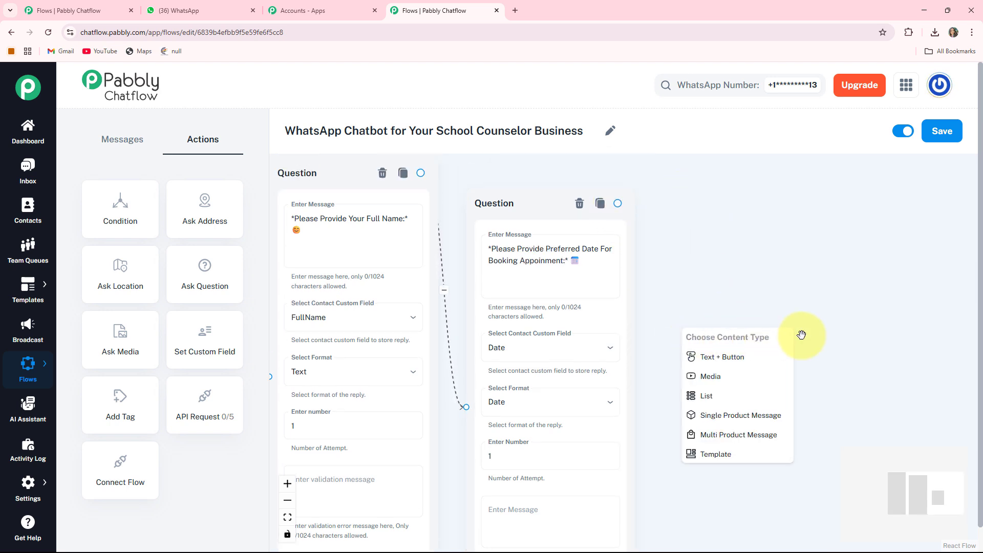
{"action": "left_click", "coordinate": [714, 358]}
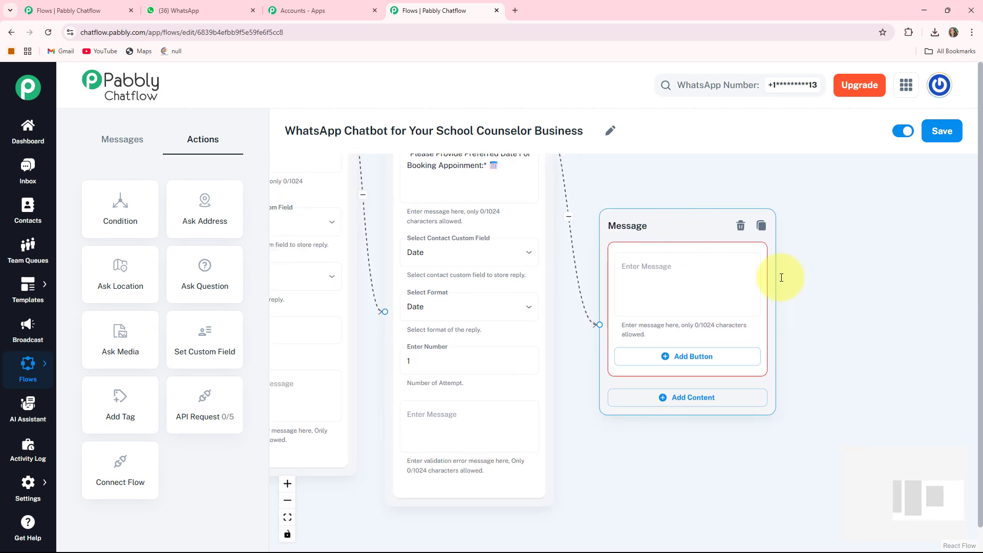
Step: Enter the "*Thank You for sharing your information!*" message saying availability will be checked and the appointment confirmed soon, and read it through
{"action": "left_click", "coordinate": [624, 300]}
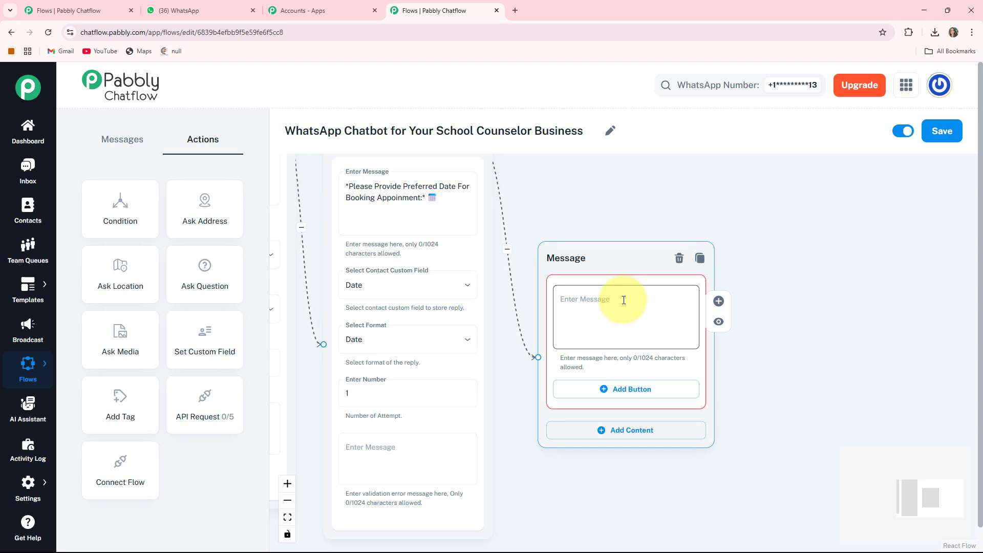
{"action": "key", "text": "ctrl+v"}
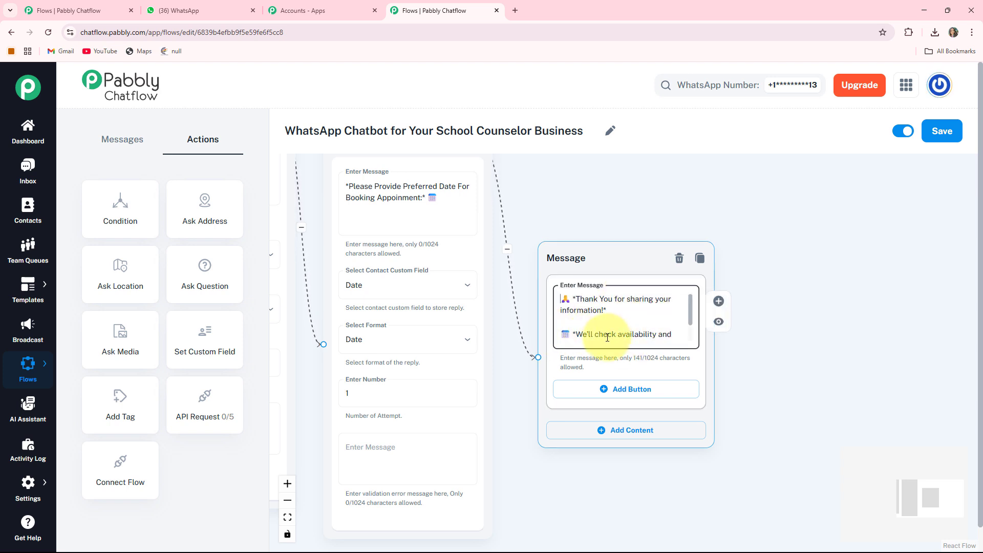
{"action": "key", "text": "Down"}
{"action": "key", "text": "Down"}
{"action": "key", "text": "Down"}
{"action": "key", "text": "Down"}
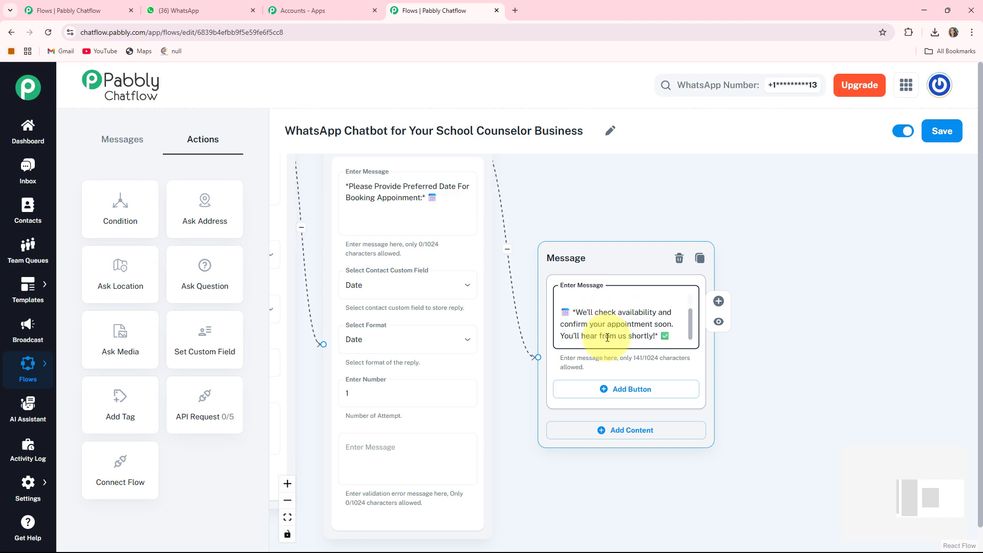
Step: Create a Text + Button message node below the welcome message, linked from its "Get Resources" button
{"action": "left_click_drag", "start_coordinate": [568, 476], "coordinate": [799, 430]}
{"action": "left_click_drag", "start_coordinate": [329, 473], "coordinate": [480, 519]}
{"action": "left_click_drag", "start_coordinate": [392, 450], "coordinate": [437, 499]}
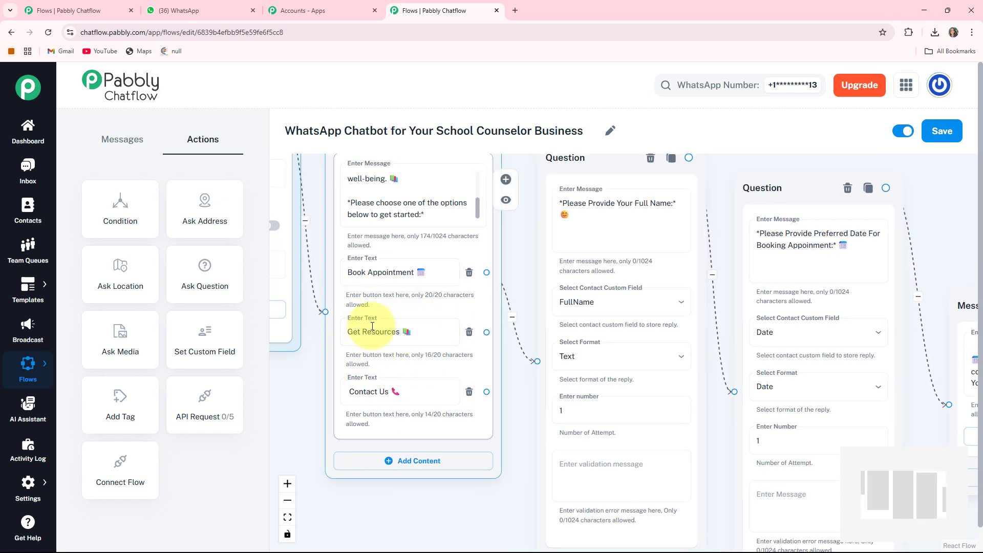
{"action": "left_click_drag", "start_coordinate": [450, 500], "coordinate": [478, 404]}
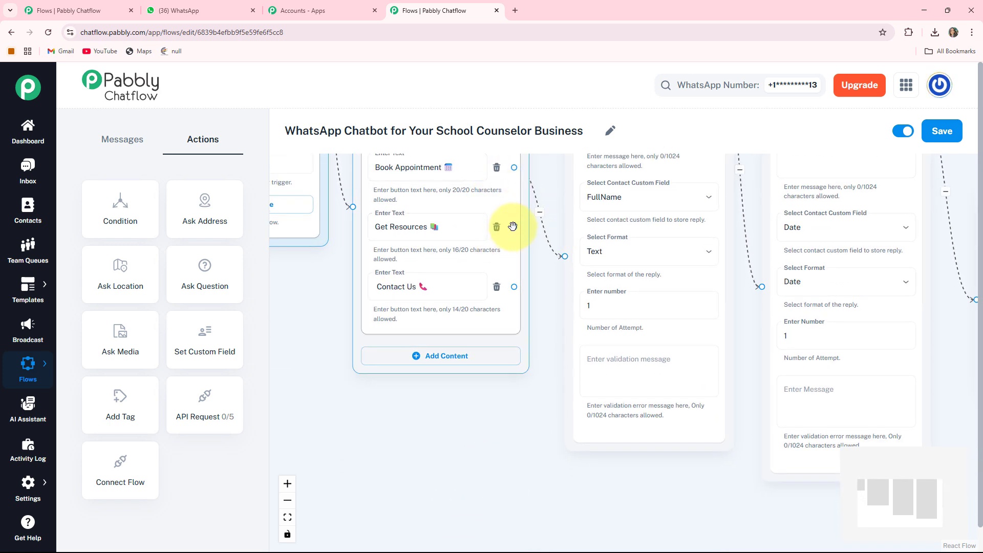
{"action": "left_click_drag", "start_coordinate": [513, 225], "coordinate": [374, 464]}
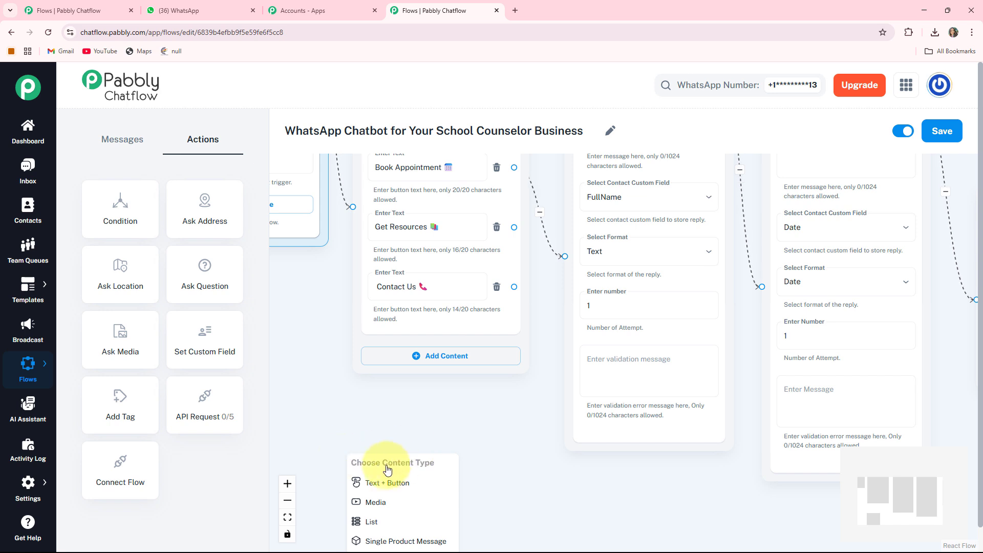
{"action": "left_click", "coordinate": [395, 483]}
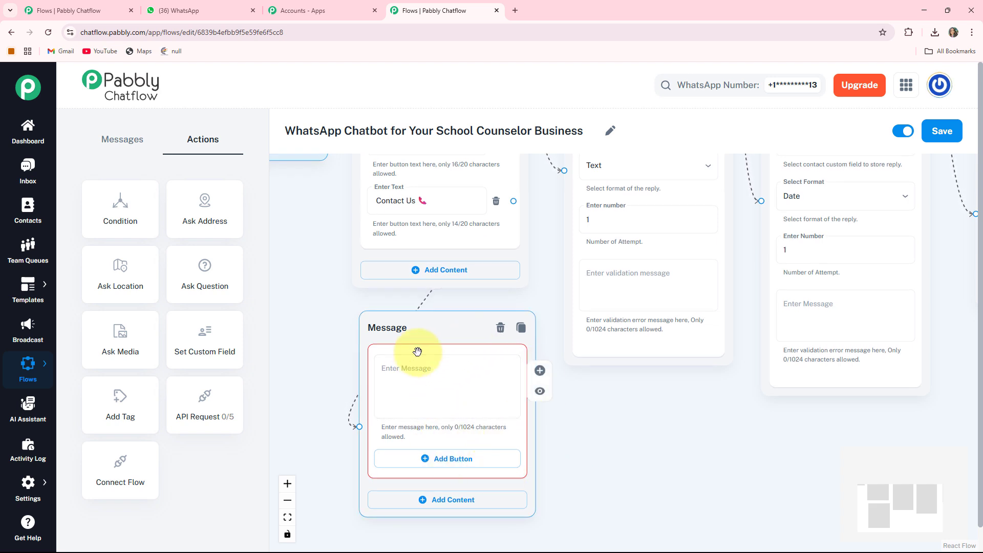
Step: Enter "📚 *Let's get you the right support!* What kind of resources are you looking for? achoose an option:" in the resources message node
{"action": "left_click", "coordinate": [418, 368]}
{"action": "type", "text": "📚 *Let's get you the right support!* What kind of resources are you looking for? achoose an option:"}
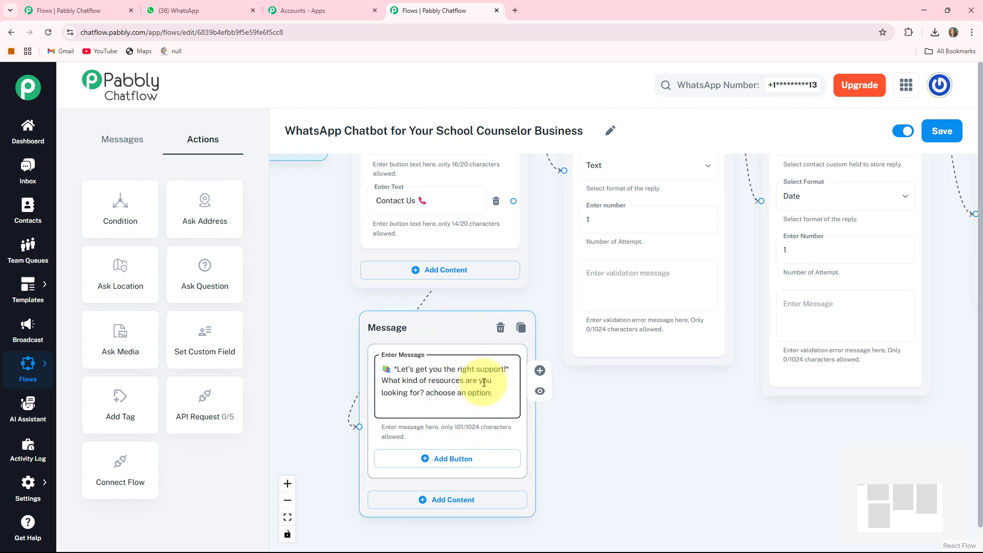
{"action": "left_click_drag", "start_coordinate": [582, 466], "coordinate": [583, 419]}
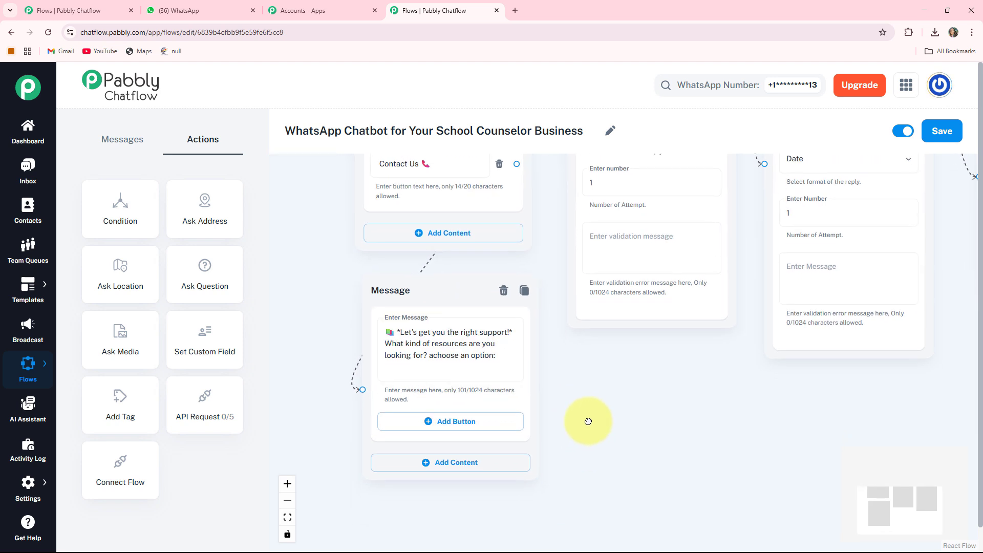
Step: Add two reply buttons to the resources message, labelled "Mental Health Tips🧠" and "Time Management📖"
{"action": "left_click", "coordinate": [434, 354]}
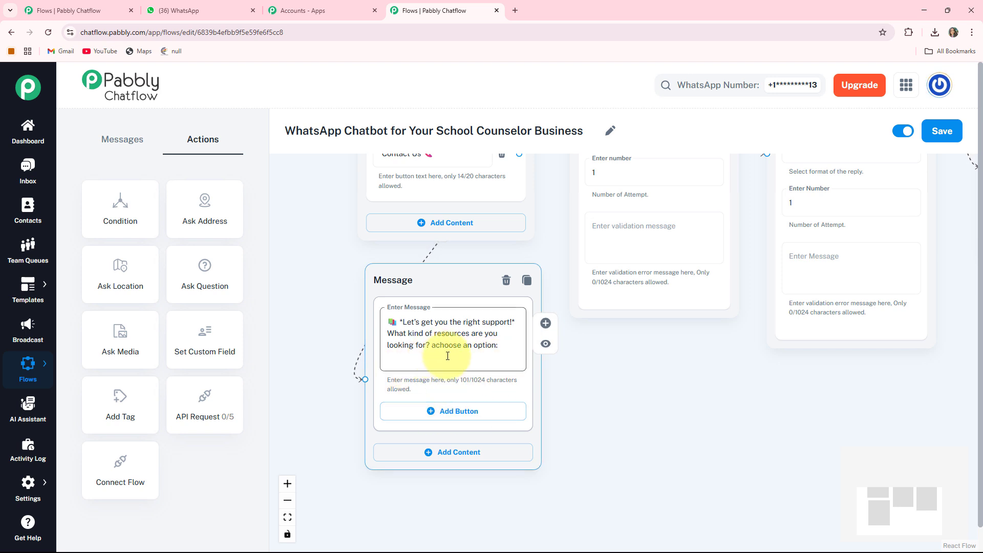
{"action": "left_click", "coordinate": [450, 421]}
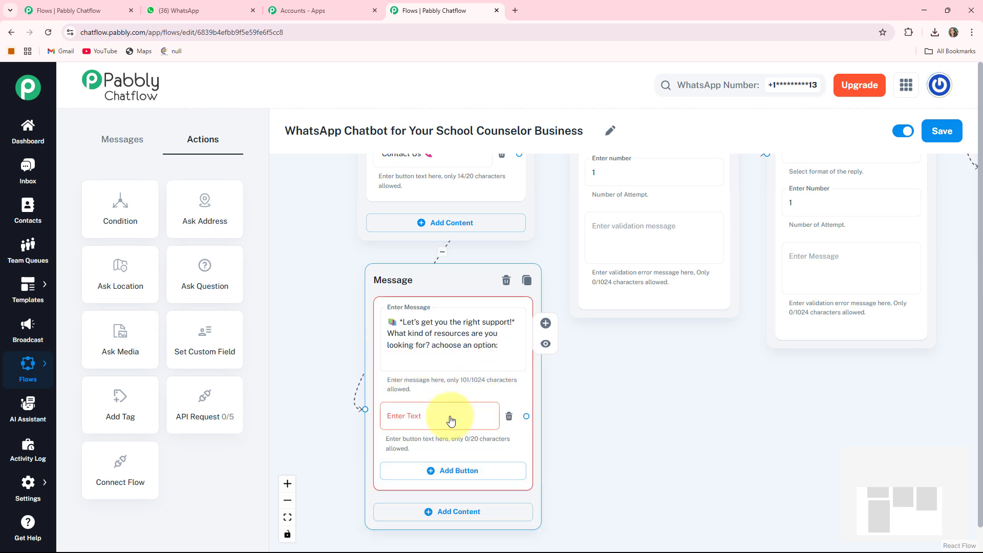
{"action": "left_click", "coordinate": [409, 412]}
{"action": "type", "text": "Mental Health Tips🧠"}
{"action": "left_click_drag", "start_coordinate": [604, 456], "coordinate": [612, 381]}
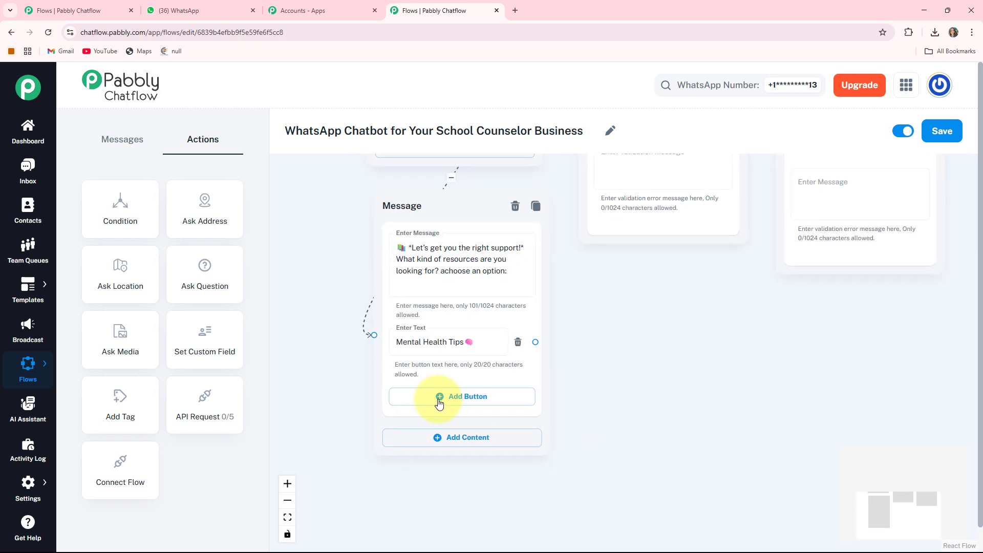
{"action": "left_click", "coordinate": [499, 401]}
{"action": "left_click", "coordinate": [433, 393]}
{"action": "type", "text": "Time Management📖"}
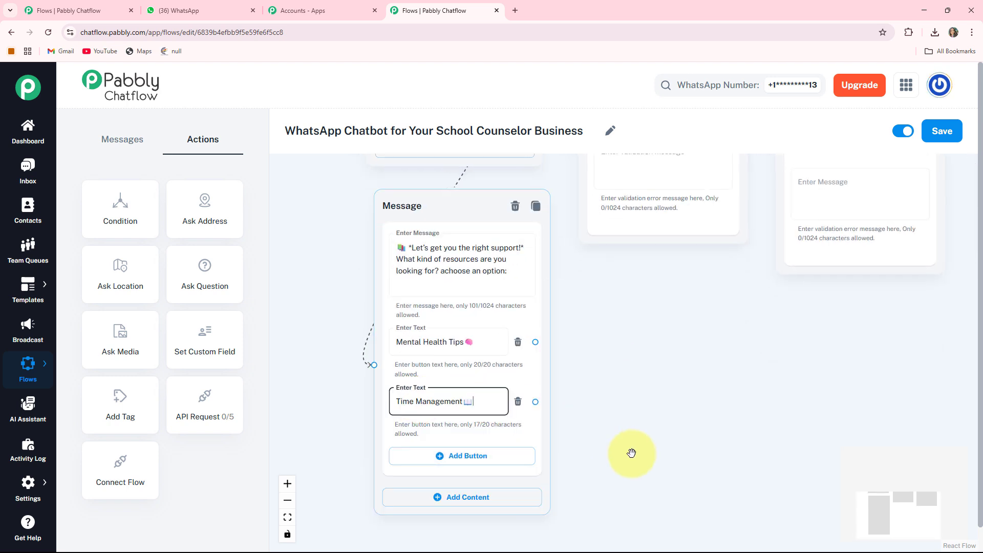
Step: Add a third reply button labelled "Relaxation Tips🧘" to the resources message
{"action": "left_click_drag", "start_coordinate": [633, 435], "coordinate": [634, 386]}
{"action": "left_click", "coordinate": [459, 407]}
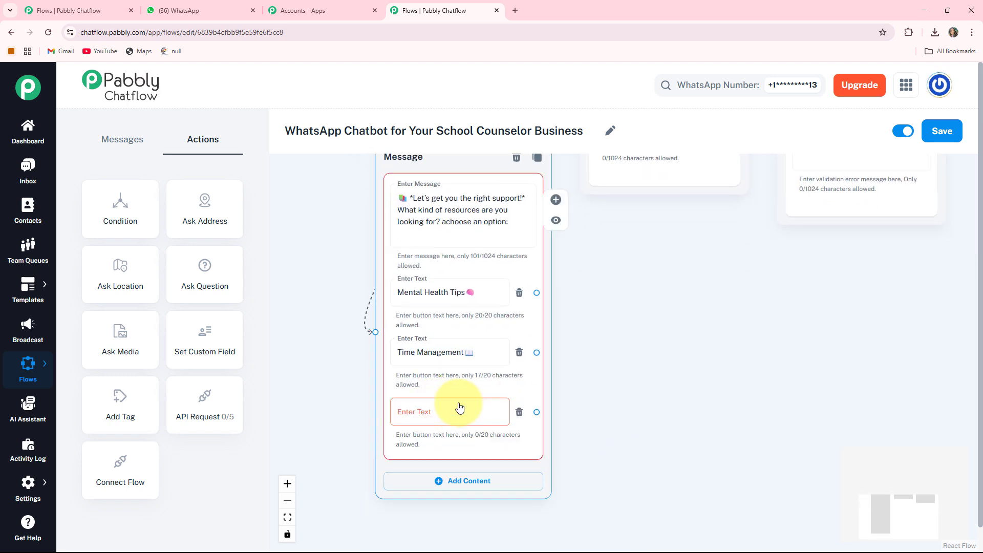
{"action": "left_click", "coordinate": [459, 407]}
{"action": "type", "text": "Relaxation Tips🧘"}
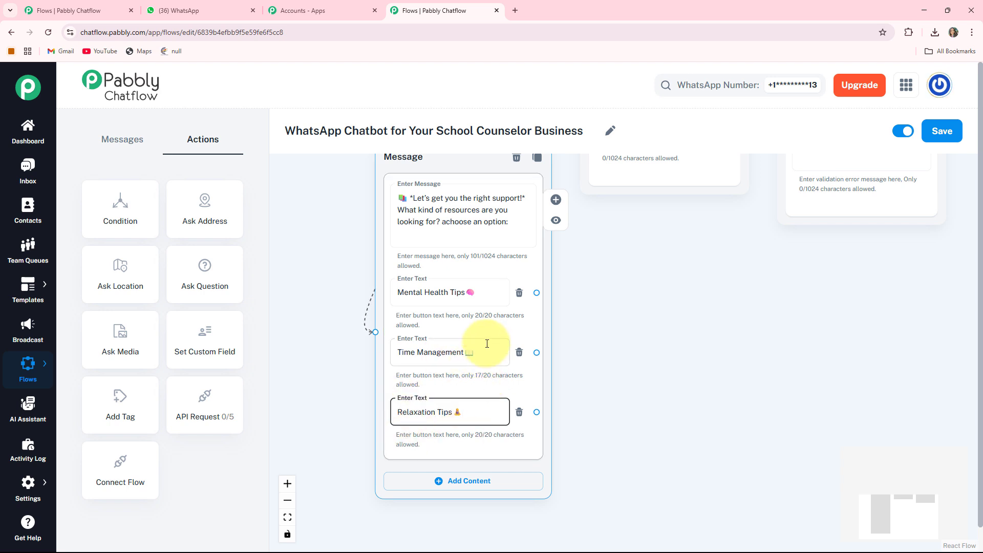
Step: Create a Text + Button message linked from "Mental Health Tips" and enter the tips list ending with "*4. Take Care of Your Mind*" and "*5. Healthy Mind Habits*"
{"action": "left_click_drag", "start_coordinate": [560, 332], "coordinate": [536, 344]}
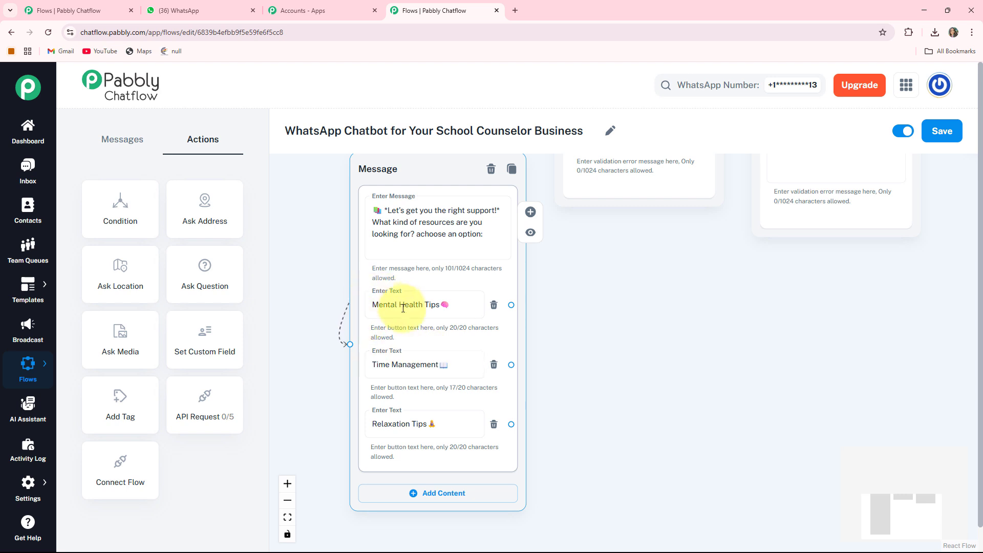
{"action": "left_click_drag", "start_coordinate": [588, 358], "coordinate": [539, 355]}
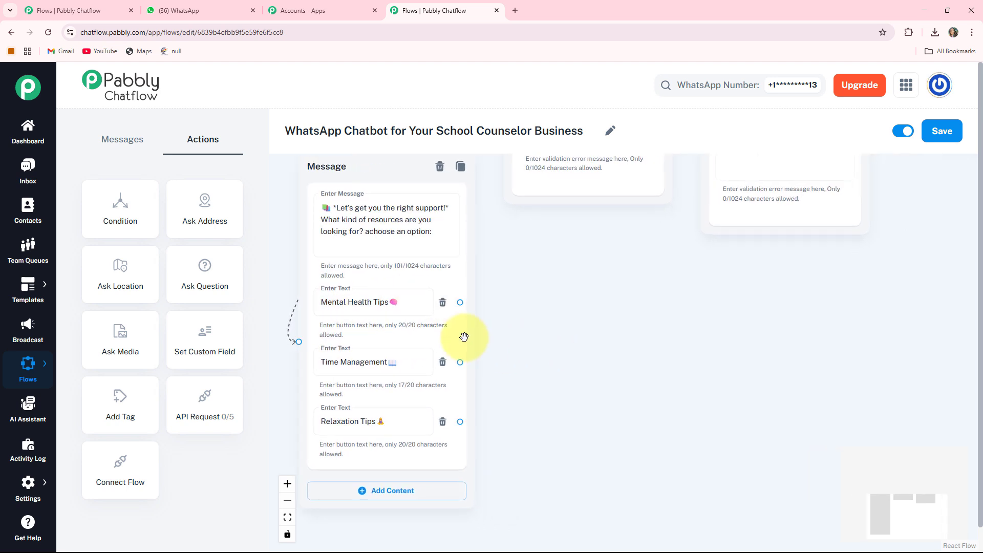
{"action": "left_click_drag", "start_coordinate": [460, 302], "coordinate": [586, 293]}
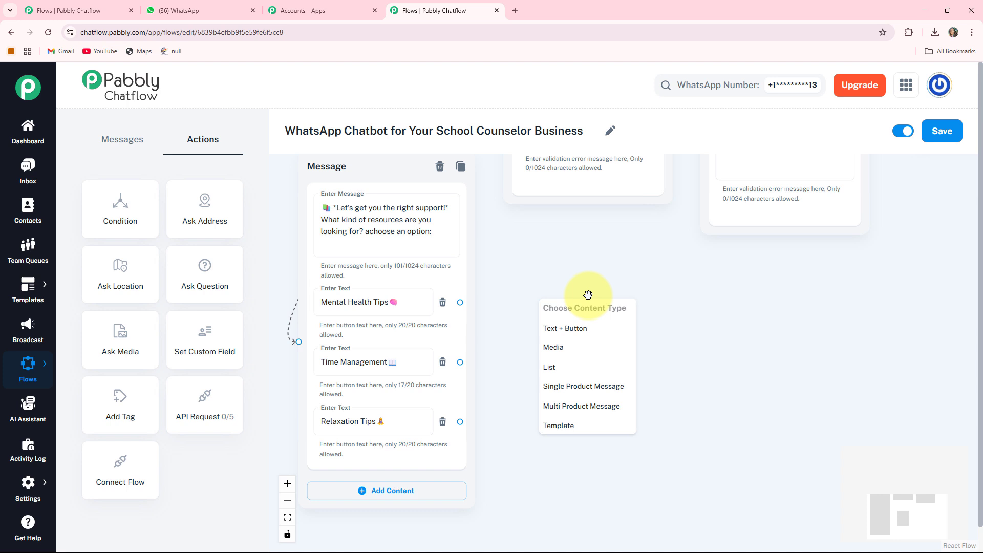
{"action": "left_click", "coordinate": [572, 330]}
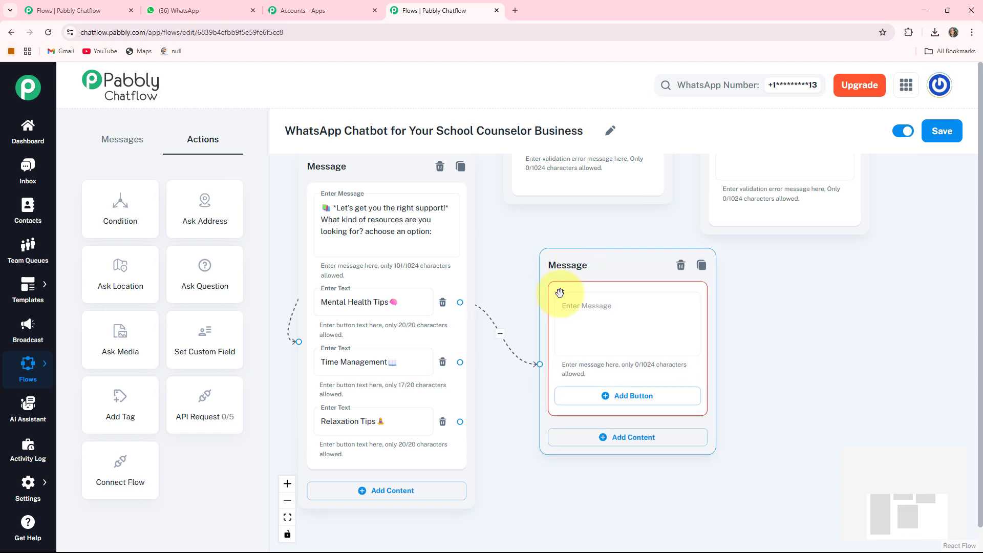
{"action": "left_click", "coordinate": [611, 325]}
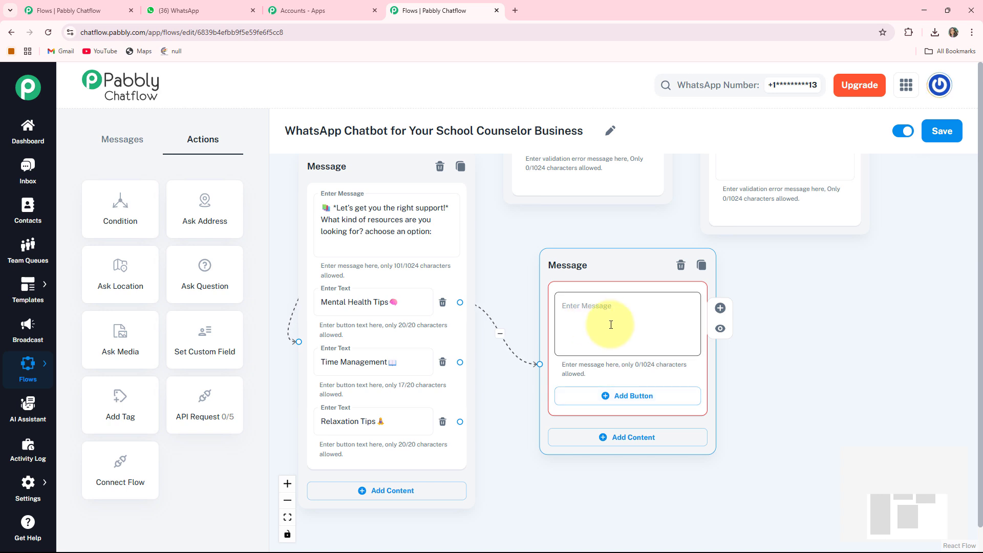
{"action": "key", "text": "ctrl+v"}
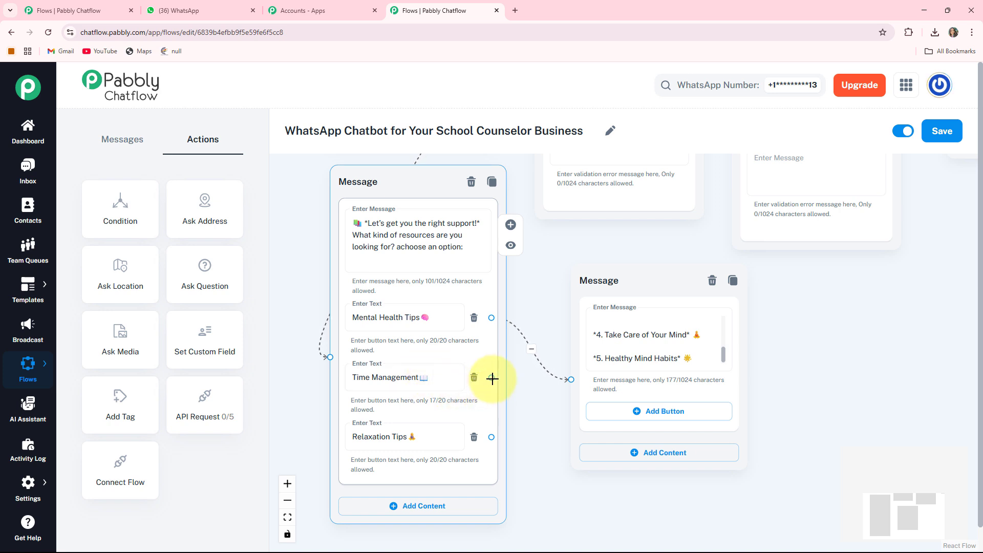
Step: Create a Text + Button message linked from "Time Management" and enter the tips list ending with "*4. Boost Your Focus* 🎯" and "*5. Get Things Done* ✅"
{"action": "left_click_drag", "start_coordinate": [492, 379], "coordinate": [875, 385]}
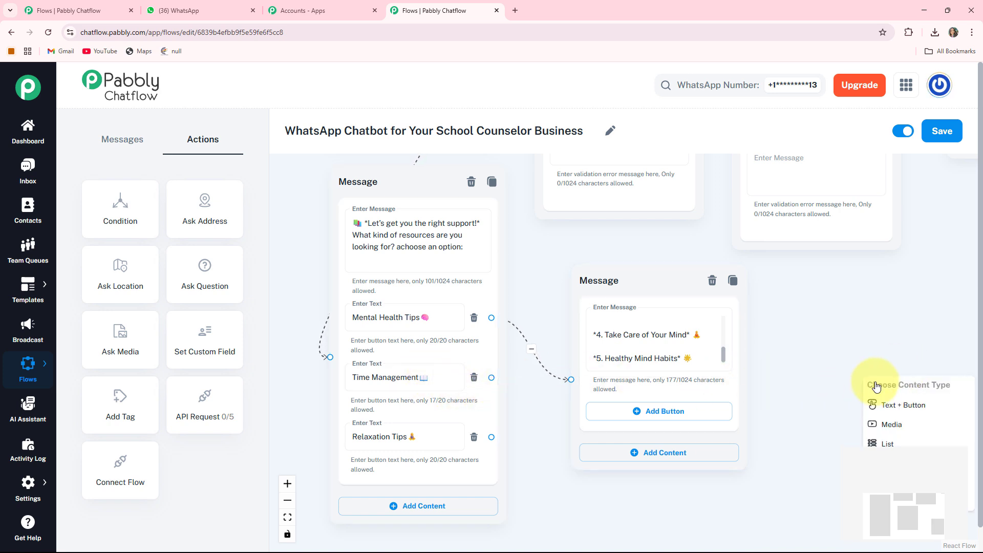
{"action": "left_click", "coordinate": [895, 407]}
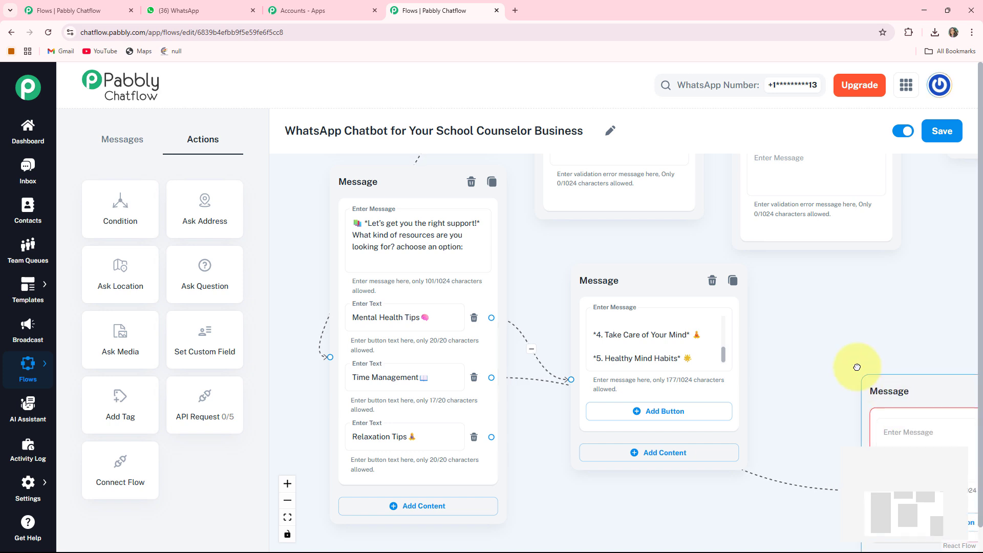
{"action": "left_click_drag", "start_coordinate": [657, 472], "coordinate": [482, 449]}
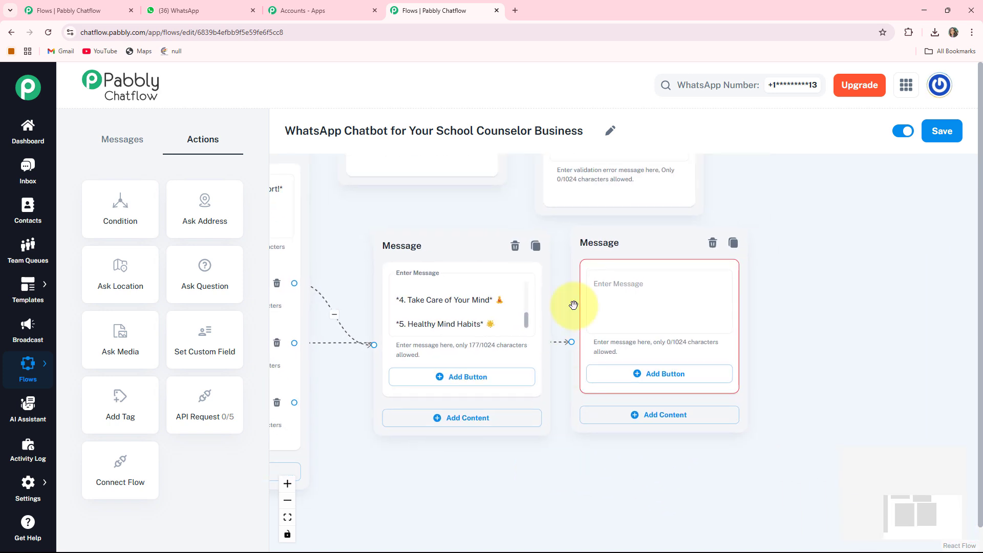
{"action": "left_click_drag", "start_coordinate": [628, 249], "coordinate": [627, 256]}
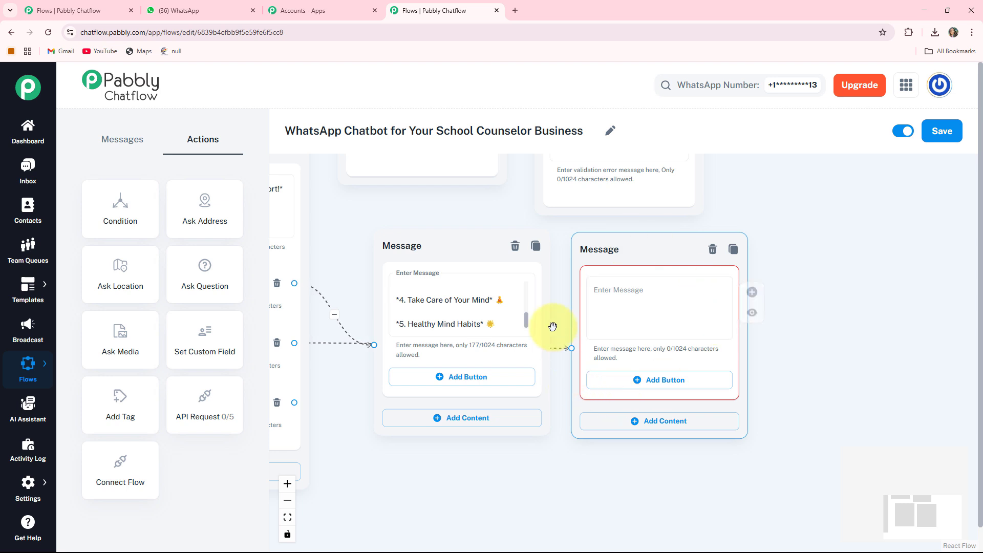
{"action": "left_click_drag", "start_coordinate": [554, 328], "coordinate": [601, 325]}
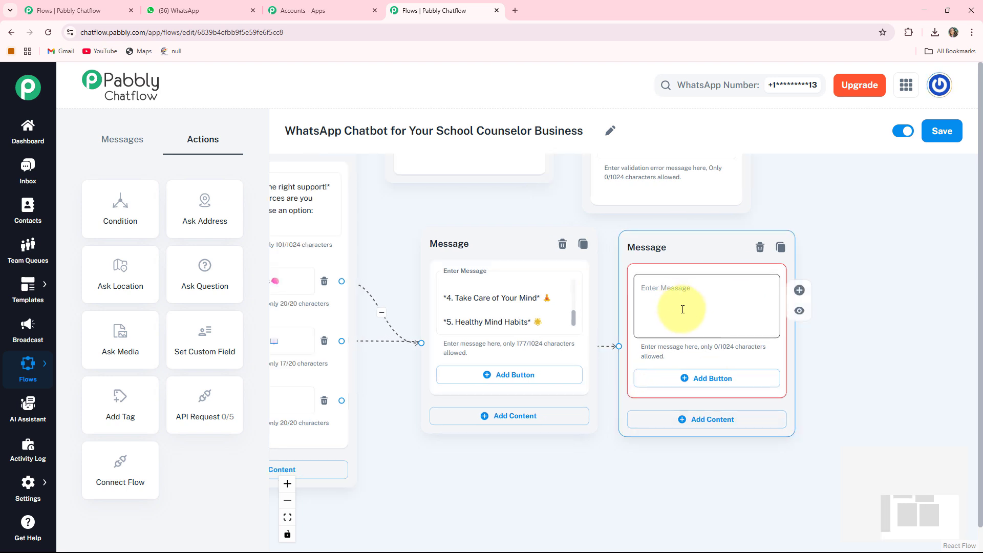
{"action": "left_click", "coordinate": [683, 309]}
{"action": "key", "text": "ctrl+v"}
Step: Create a Text + Button message below the other tips nodes, linked from "Relaxation Tips", and enter the tips list ending with "*5. Peace of Mind Tips*"
{"action": "left_click_drag", "start_coordinate": [284, 411], "coordinate": [414, 397]}
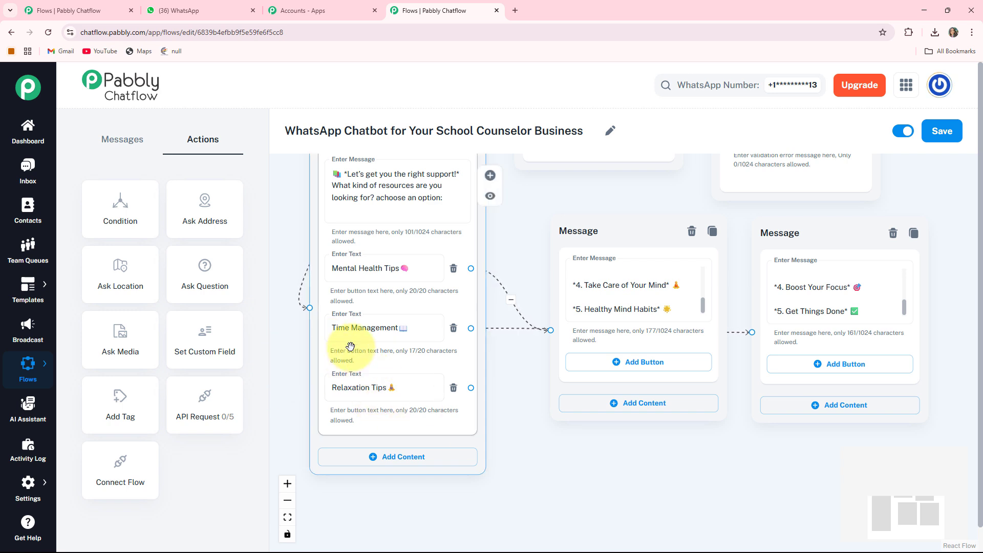
{"action": "left_click_drag", "start_coordinate": [587, 453], "coordinate": [565, 377]}
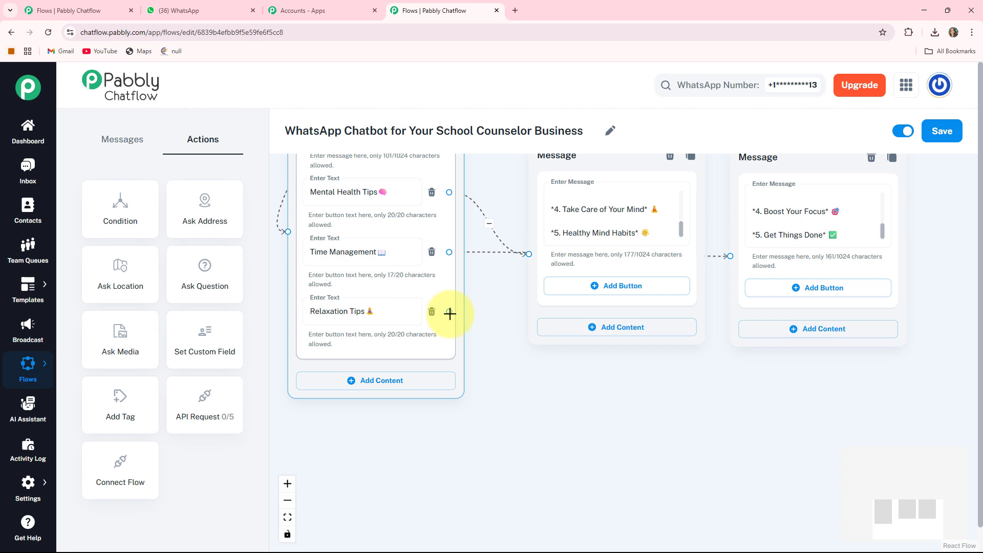
{"action": "left_click_drag", "start_coordinate": [530, 414], "coordinate": [567, 427]}
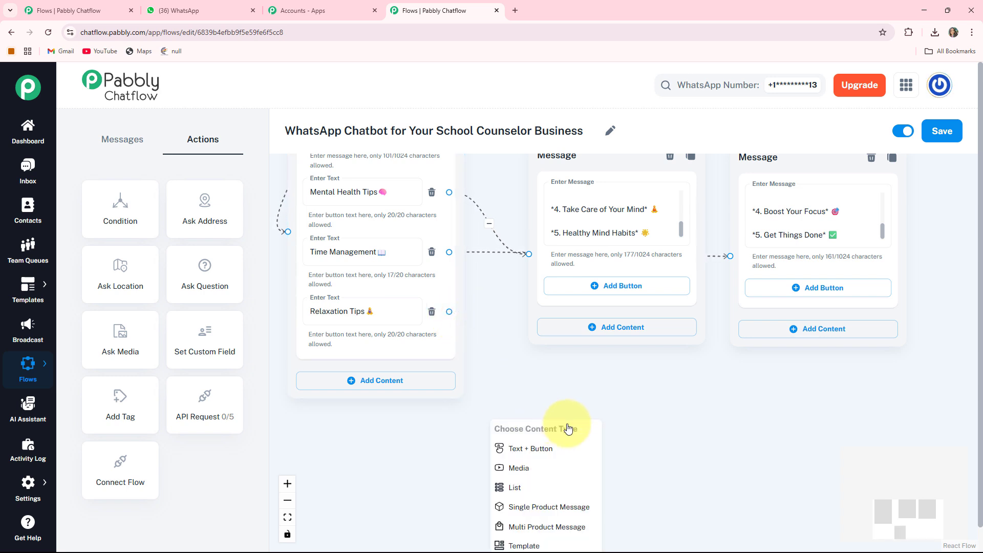
{"action": "left_click", "coordinate": [541, 451]}
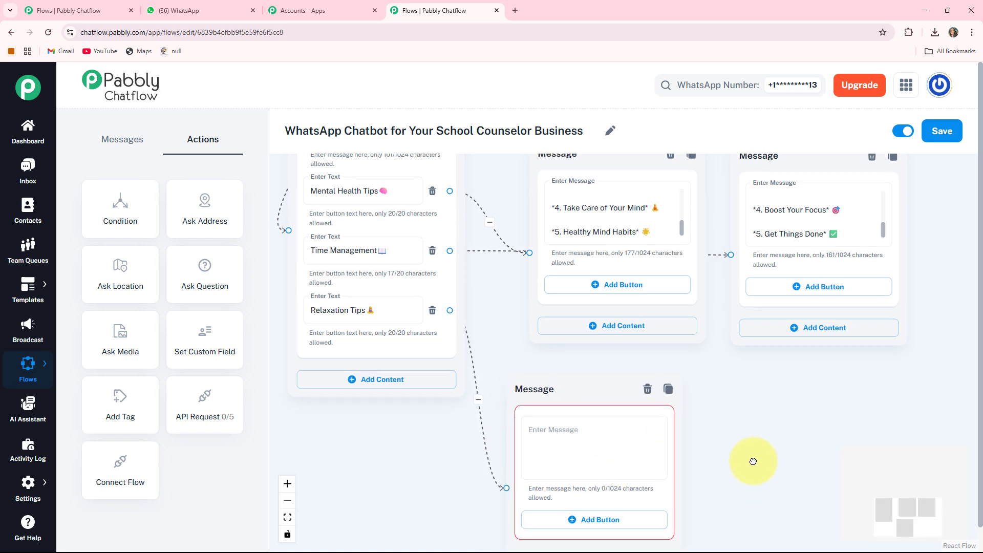
{"action": "left_click_drag", "start_coordinate": [753, 461], "coordinate": [750, 407]}
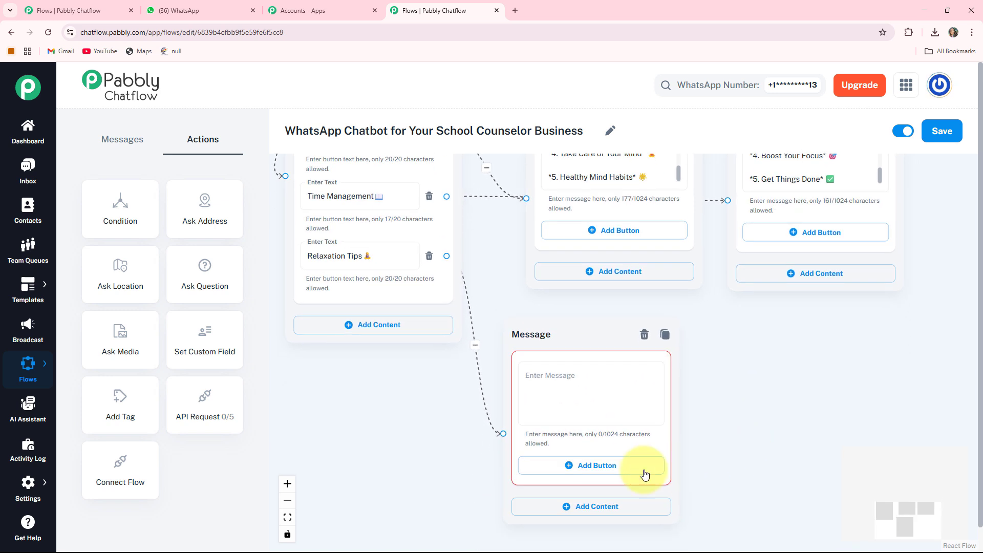
{"action": "left_click", "coordinate": [599, 369]}
{"action": "key", "text": "ctrl+v"}
Step: Create a Text + Button message linked from the welcome message's "Contact Us" button and enter the contact text mentioning fast replies and "*Pabbly Counseling Services*"
{"action": "scroll", "coordinate": [550, 376], "scroll_direction": "down", "scroll_amount": 3}
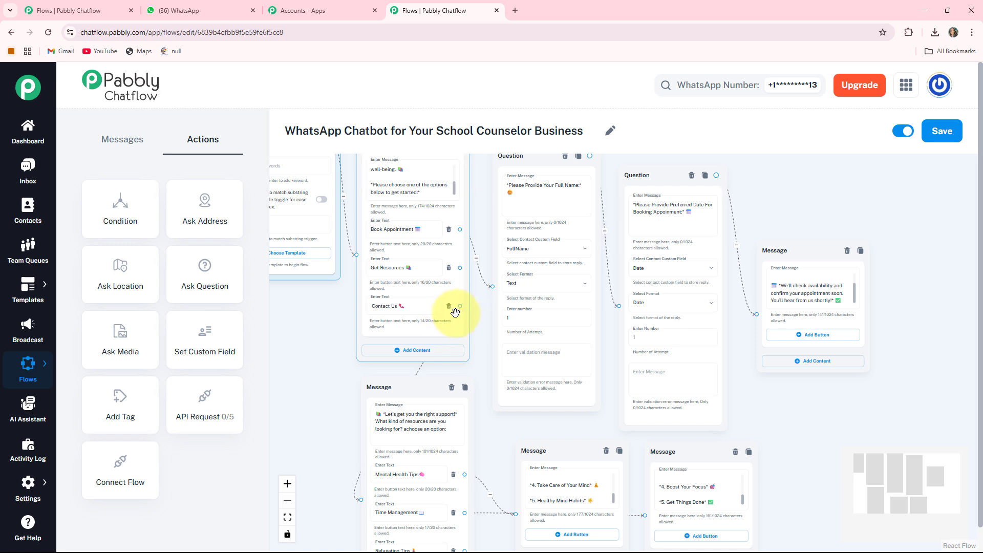
{"action": "left_click_drag", "start_coordinate": [460, 306], "coordinate": [805, 410]}
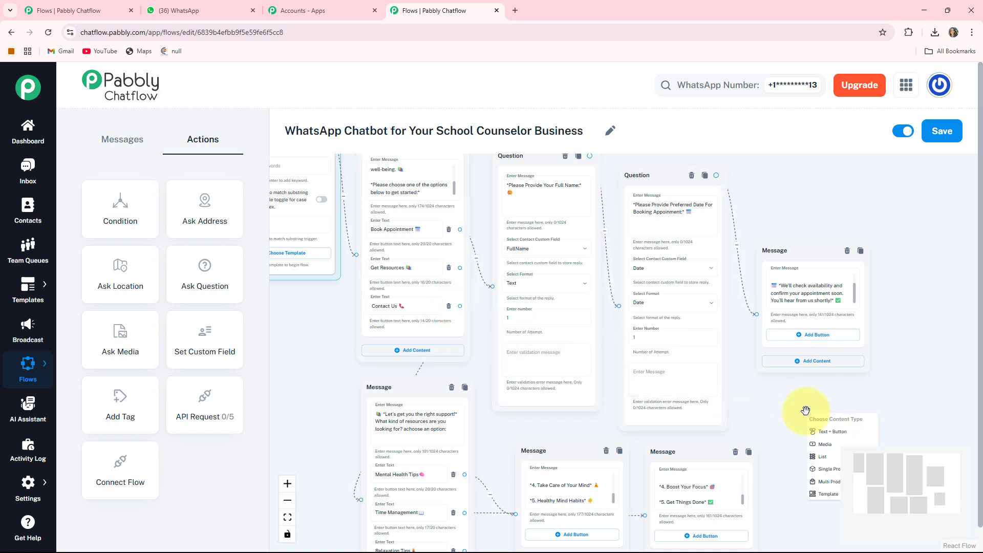
{"action": "left_click", "coordinate": [820, 433]}
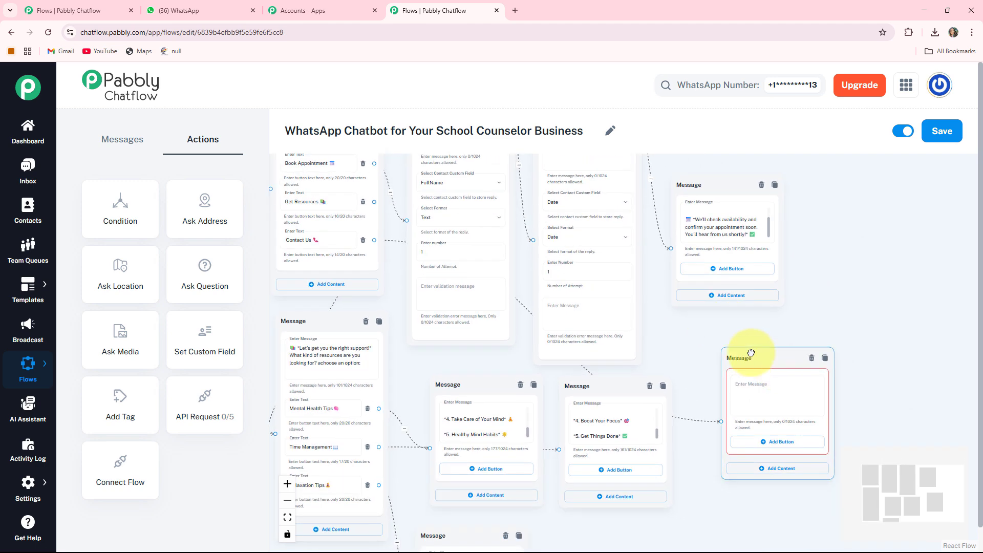
{"action": "left_click", "coordinate": [728, 365]}
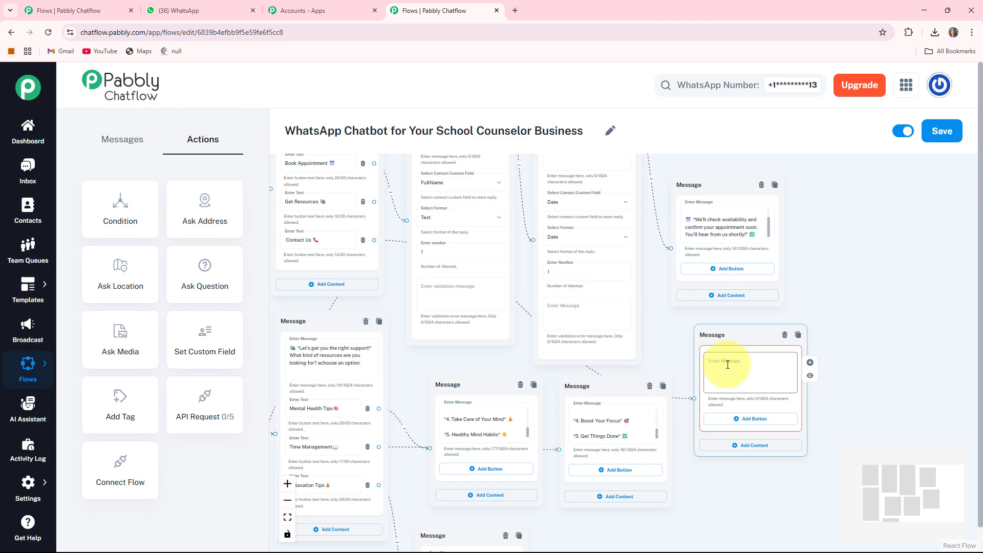
{"action": "key", "text": "ctrl+v"}
Step: Bring the whole chatbot flow into view and save it
{"action": "scroll", "coordinate": [840, 344], "scroll_direction": "down", "scroll_amount": 3}
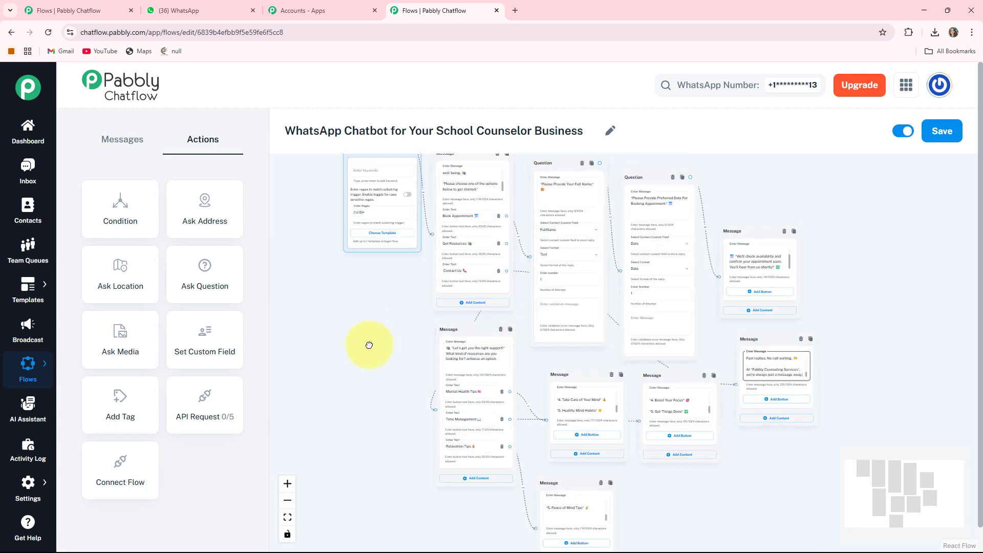
{"action": "left_click_drag", "start_coordinate": [369, 345], "coordinate": [332, 358]}
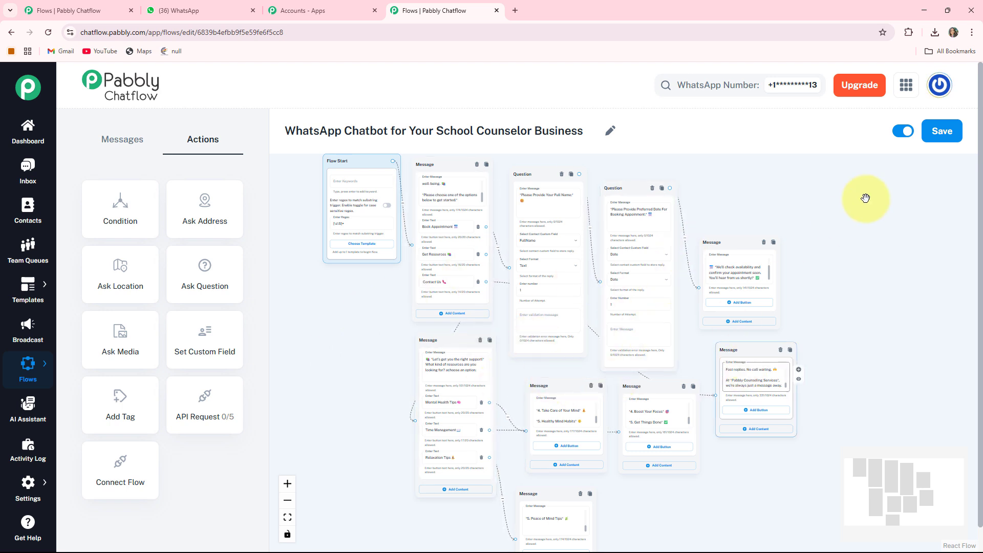
{"action": "left_click", "coordinate": [944, 134]}
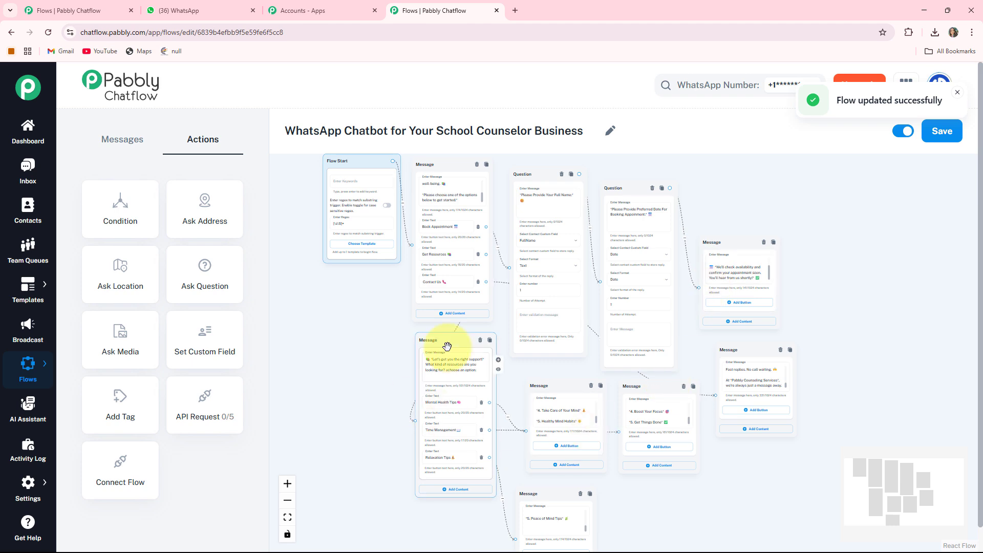
Step: Switch to WhatsApp Web and review the School Counselor chat from the welcome message through the booking, resources and contact replies
{"action": "left_click", "coordinate": [190, 9]}
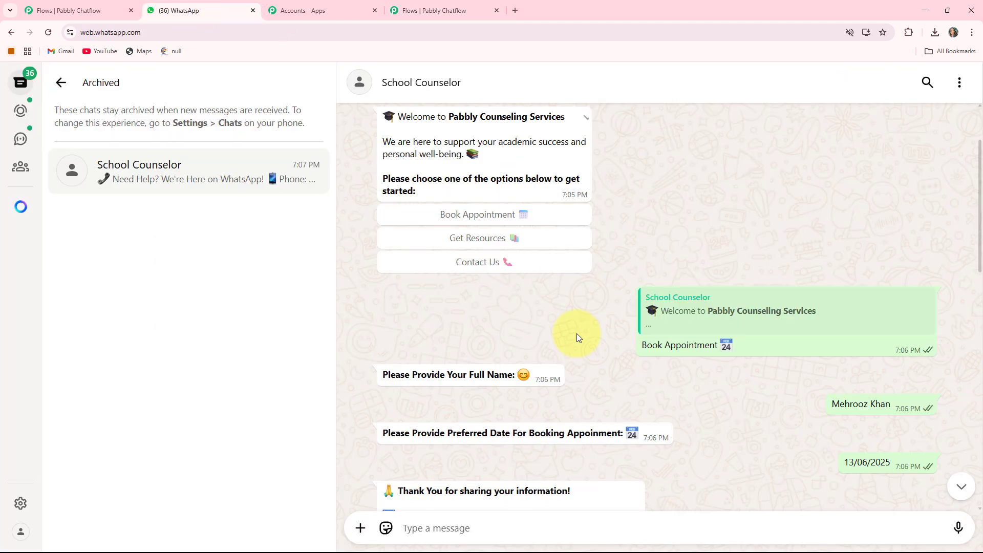
{"action": "scroll", "coordinate": [614, 335], "scroll_direction": "up", "scroll_amount": 2}
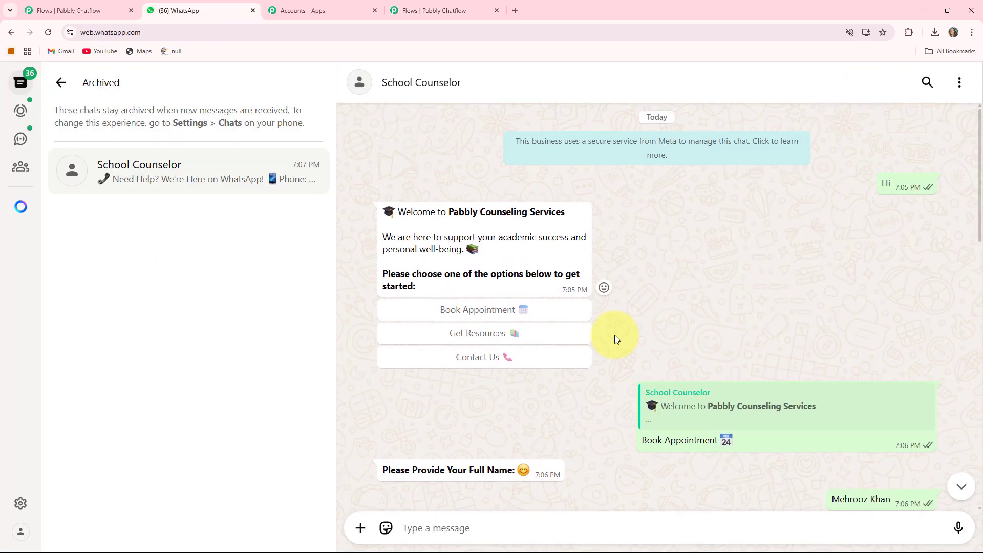
{"action": "scroll", "coordinate": [493, 159], "scroll_direction": "down", "scroll_amount": 5}
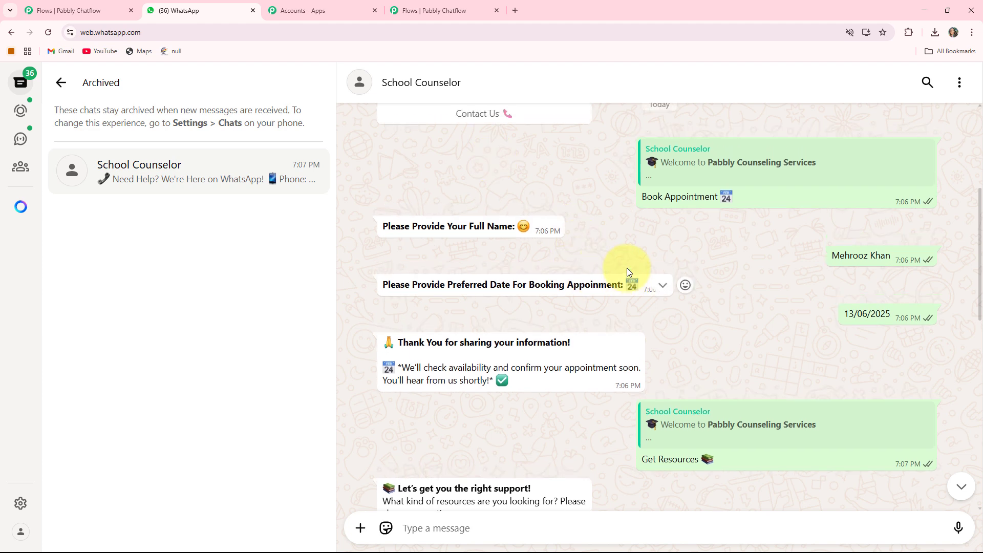
{"action": "scroll", "coordinate": [628, 271], "scroll_direction": "down", "scroll_amount": 2}
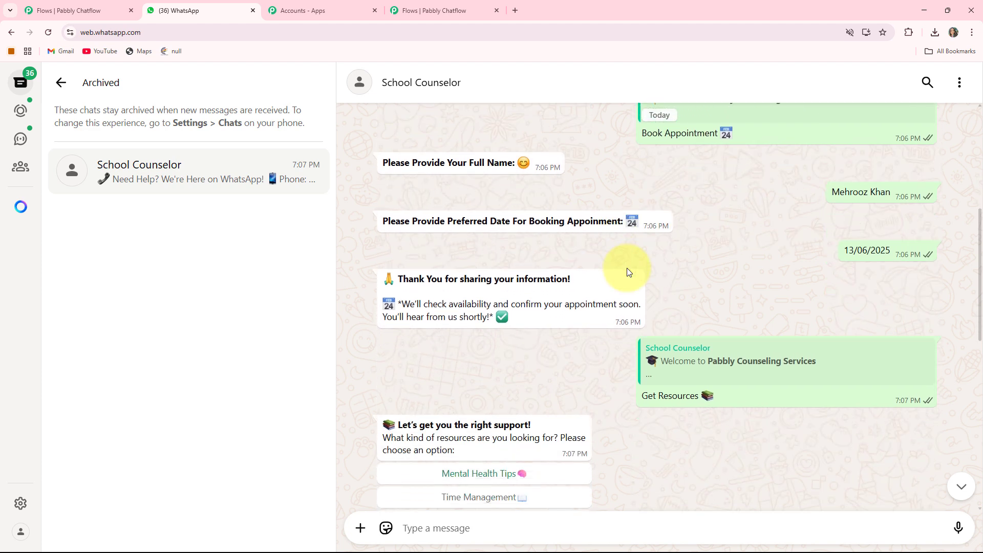
{"action": "scroll", "coordinate": [628, 272], "scroll_direction": "up", "scroll_amount": 4}
{"action": "scroll", "coordinate": [627, 272], "scroll_direction": "down", "scroll_amount": 9}
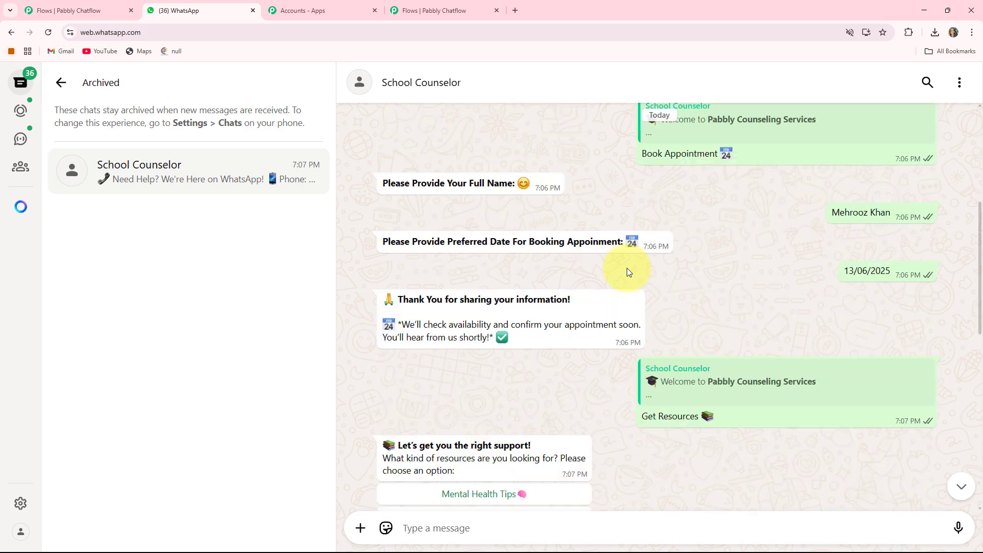
{"action": "scroll", "coordinate": [628, 272], "scroll_direction": "down", "scroll_amount": 3}
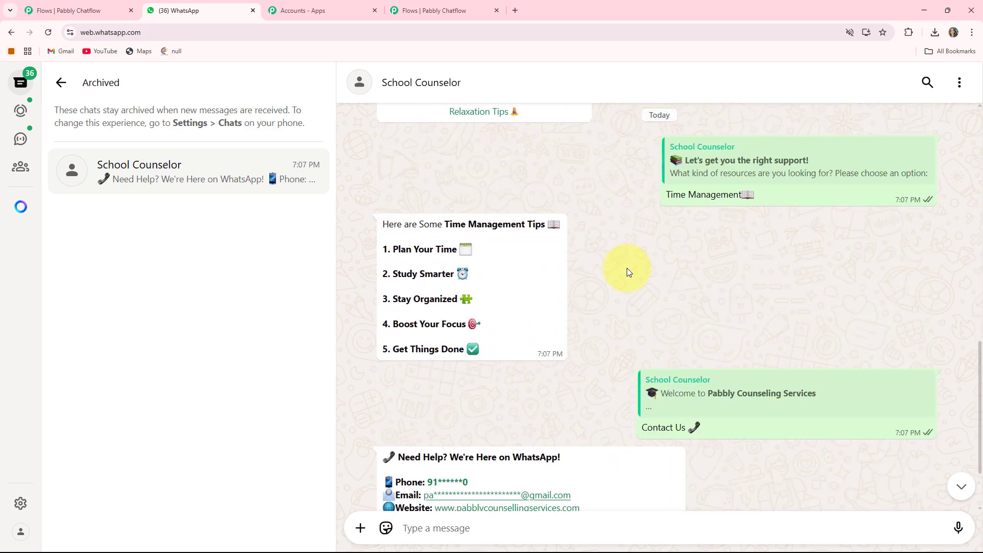